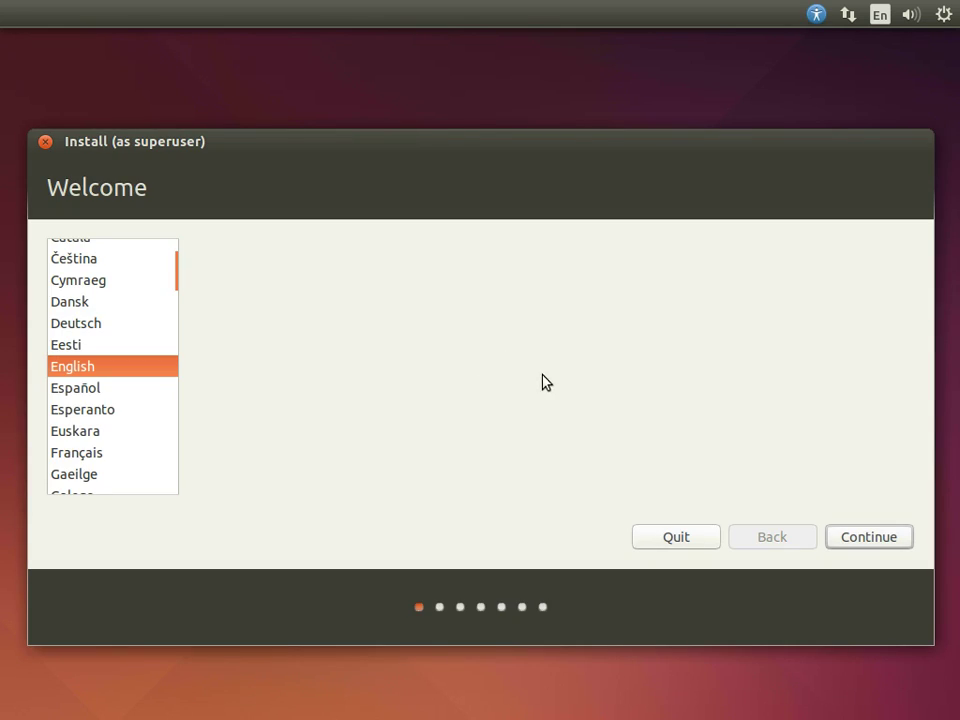
Choose English, continue without third-party software, and start the installation with the option to erase the disk and install Ubuntu.
{"action": "left_click", "coordinate": [842, 538]}
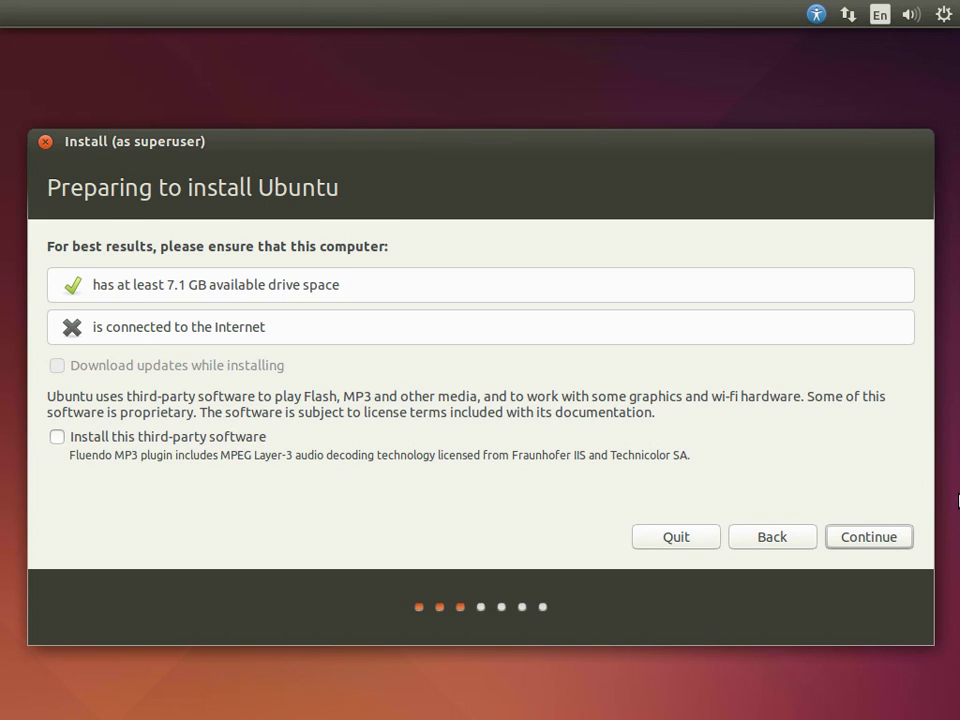
{"action": "left_click", "coordinate": [880, 535]}
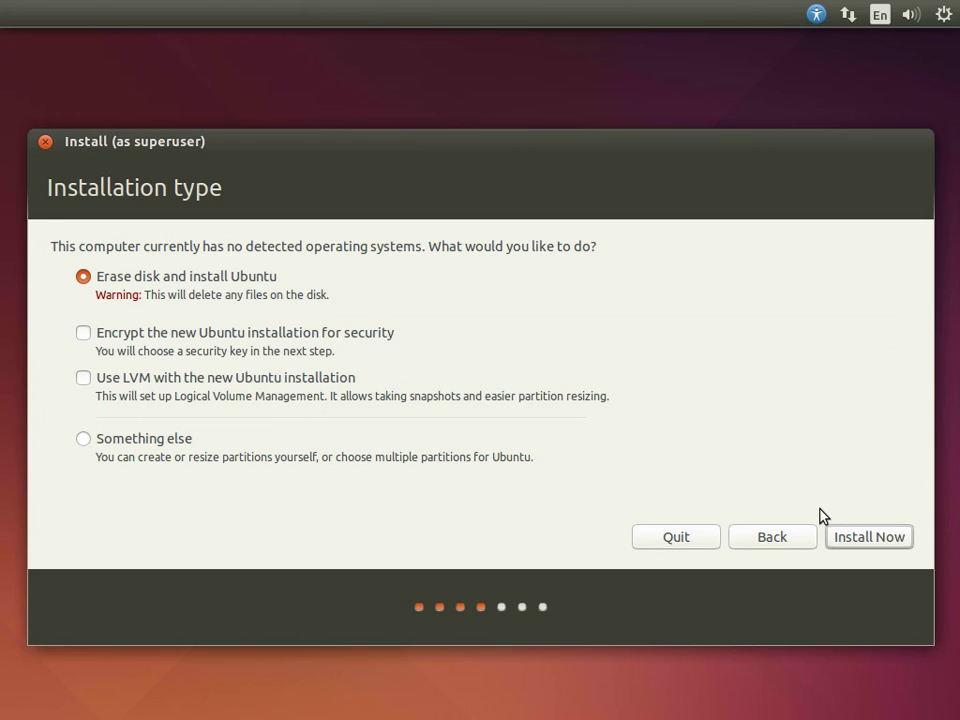
{"action": "left_click", "coordinate": [884, 537]}
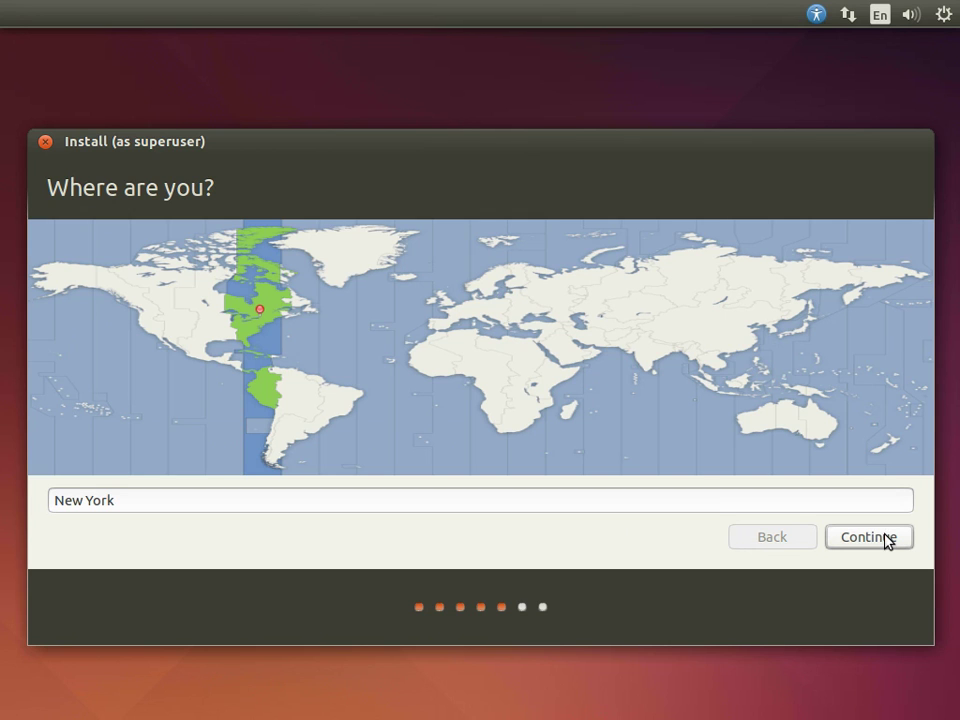
Set the location to Sydney and accept the English (US) keyboard layout.
{"action": "left_click", "coordinate": [819, 429]}
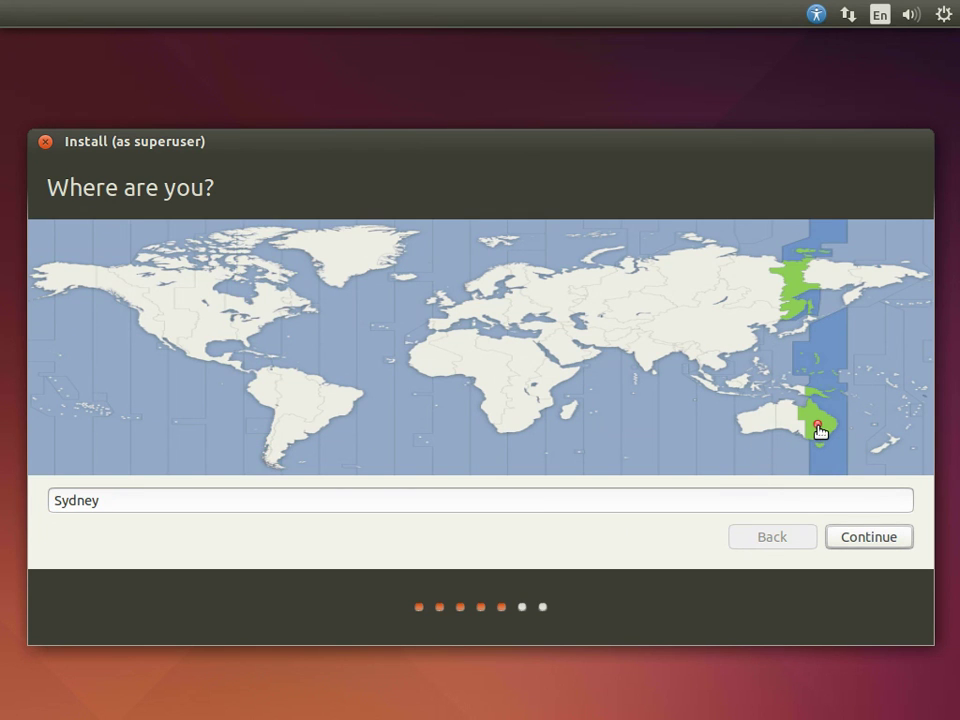
{"action": "left_click", "coordinate": [854, 537]}
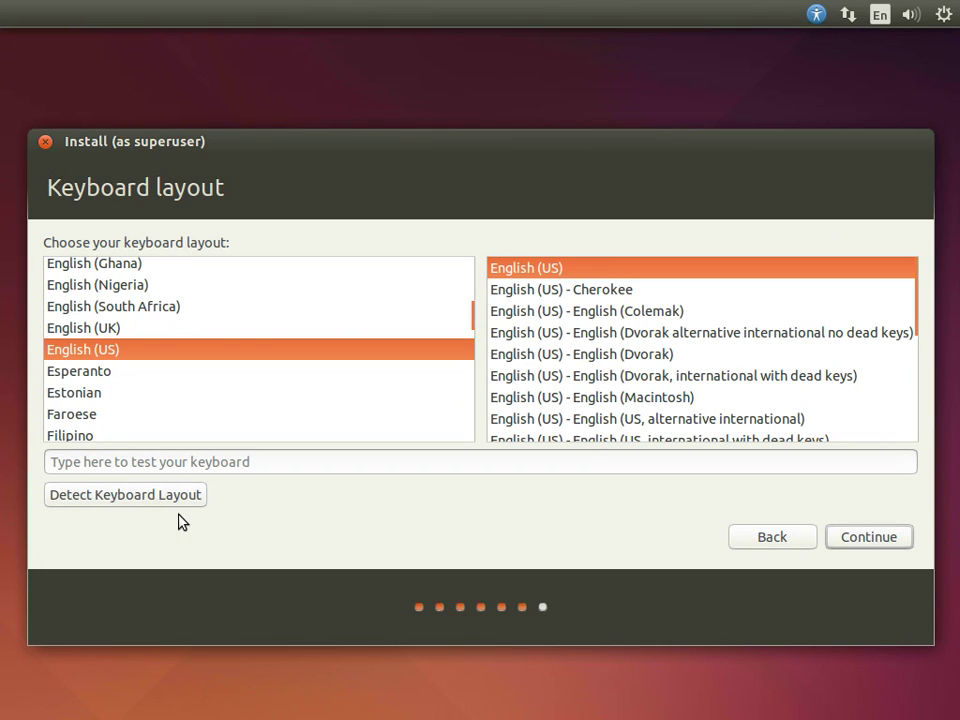
{"action": "left_click", "coordinate": [870, 541]}
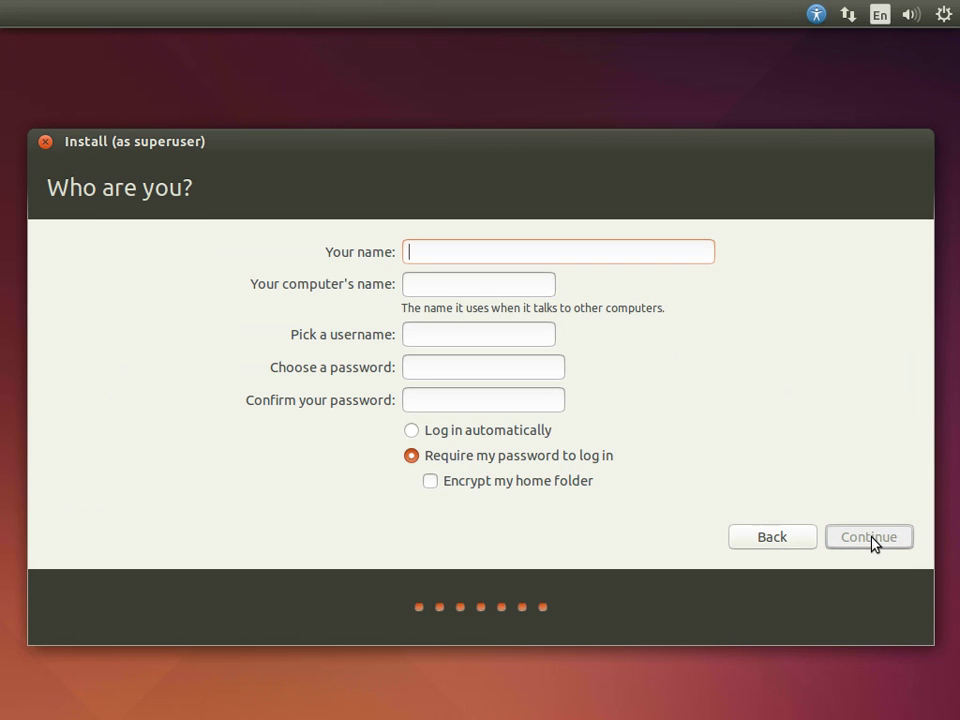
Enter the user's name, enter and confirm the account password, and continue with a password required to log in.
{"action": "type", "text": "jl"}
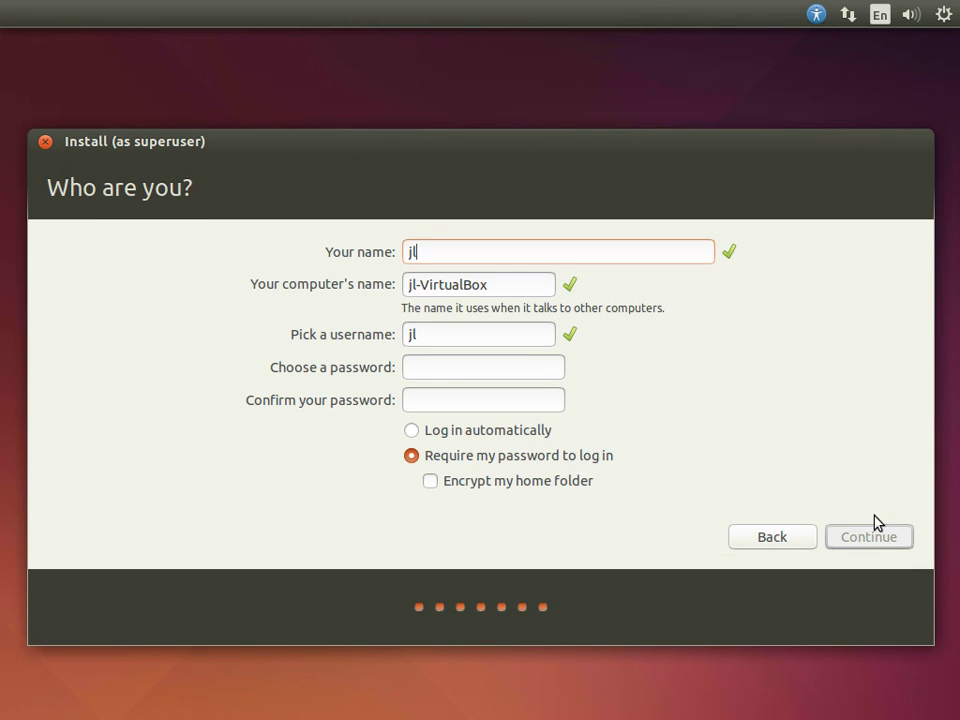
{"action": "key", "text": "Tab"}
{"action": "key", "text": "Tab"}
{"action": "key", "text": "Tab"}
{"action": "type", "text": "******"}
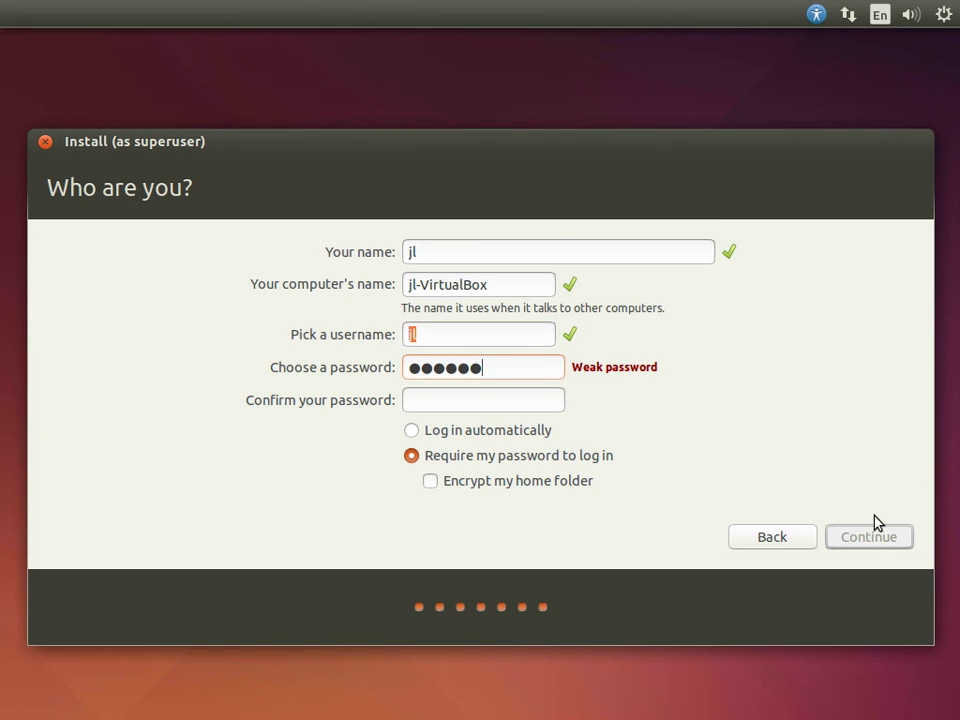
{"action": "key", "text": "Tab"}
{"action": "type", "text": "******"}
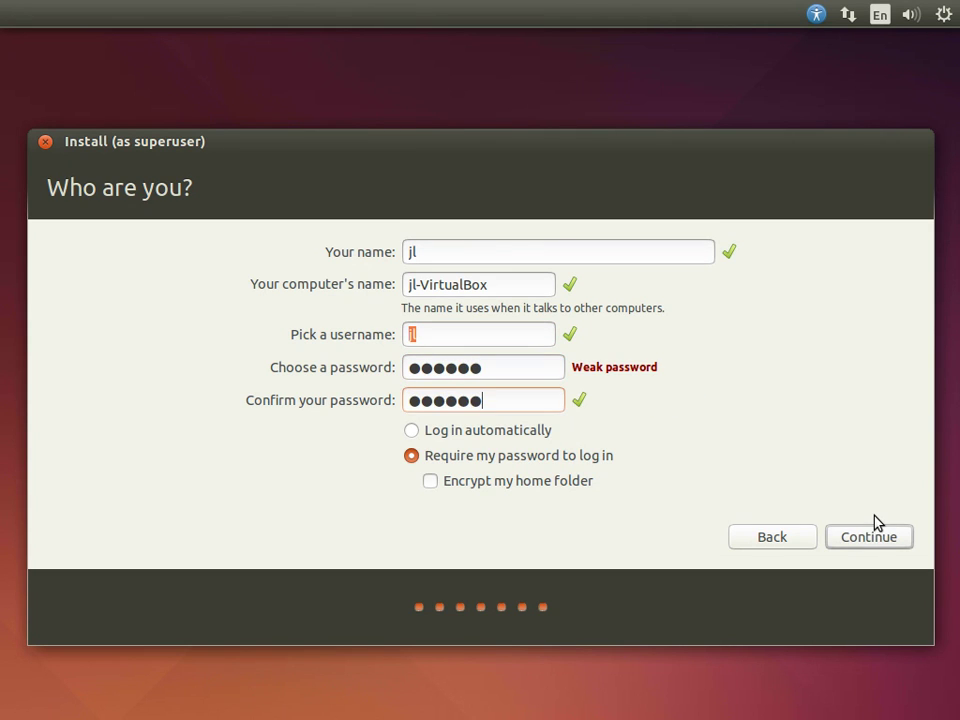
{"action": "left_click", "coordinate": [870, 543]}
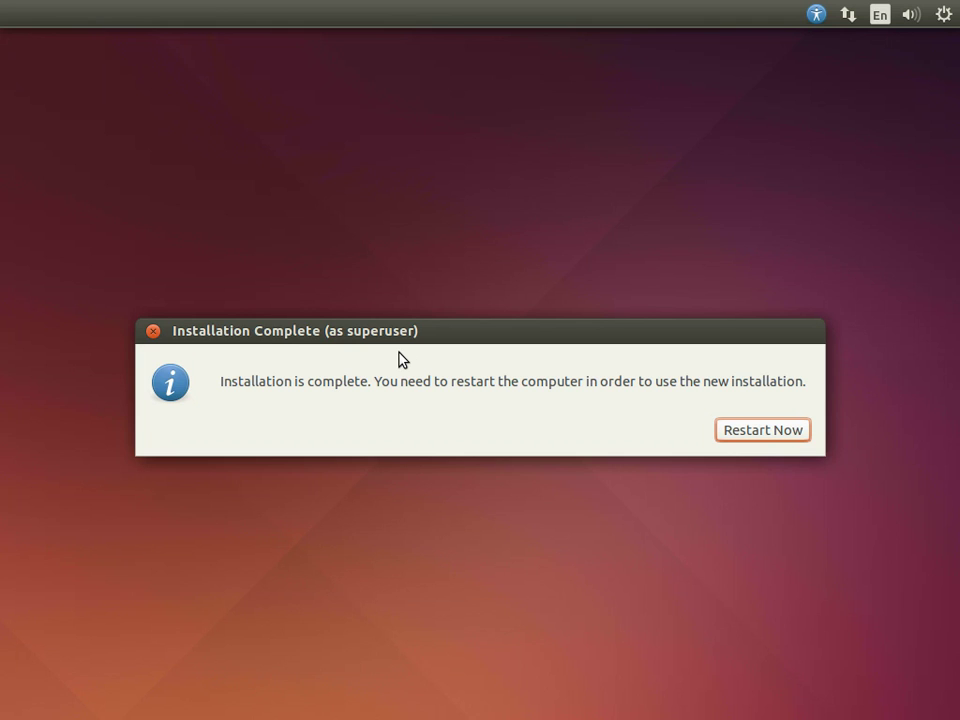
Restart the computer into the new installation, confirming the removal of the installation media.
{"action": "left_click", "coordinate": [793, 432]}
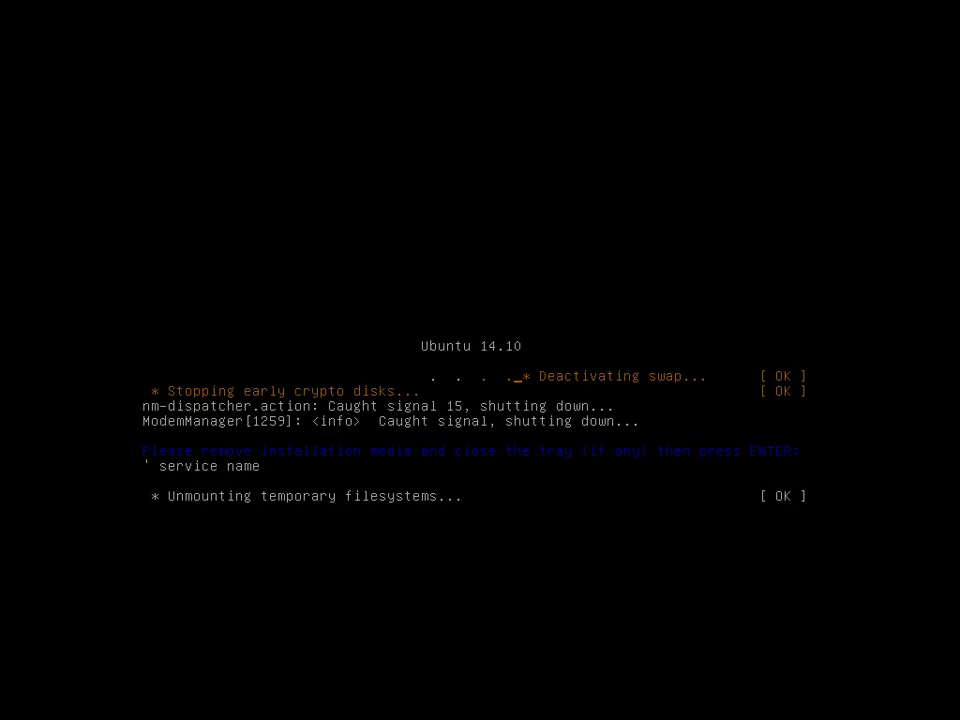
{"action": "key", "text": "Return"}
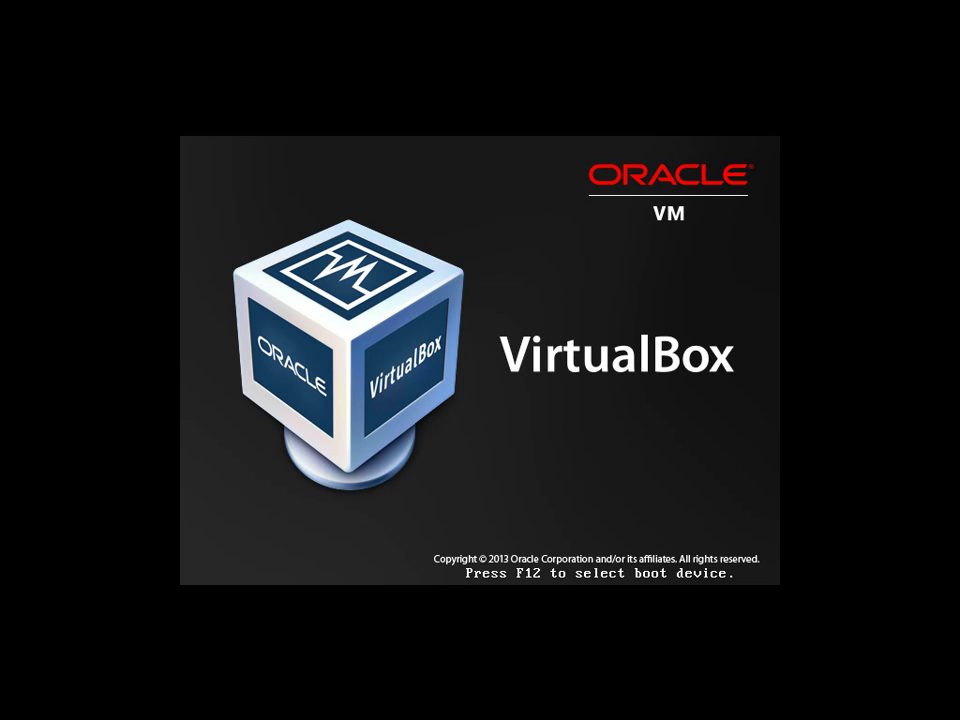
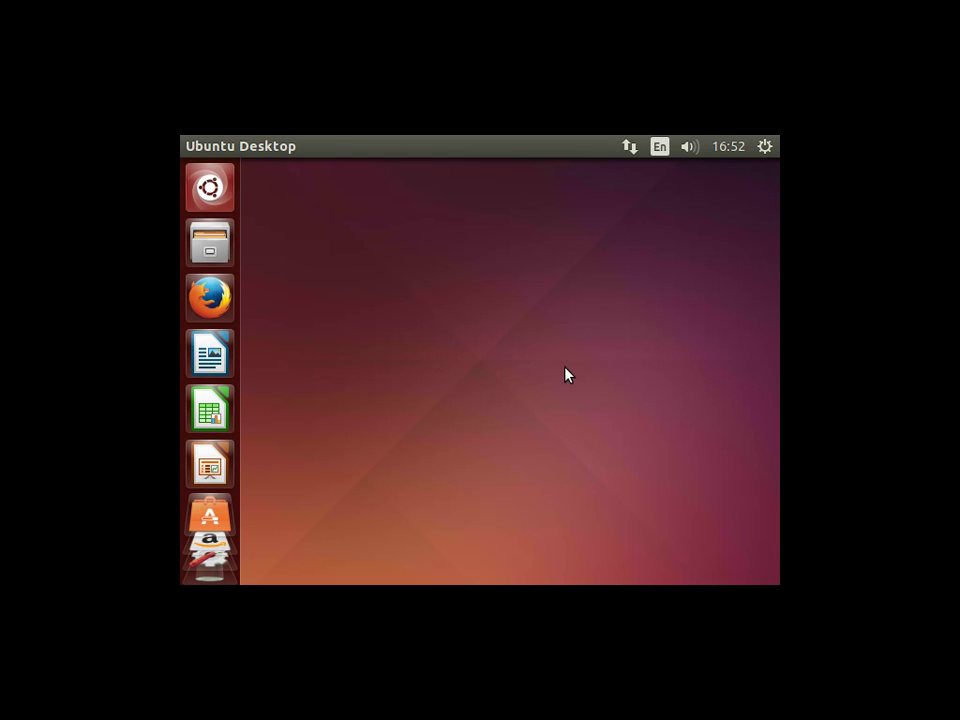
Examine the Appearance behaviour options and the Screen Display resolution choices, and close System Settings.
{"action": "right_click", "coordinate": [566, 374]}
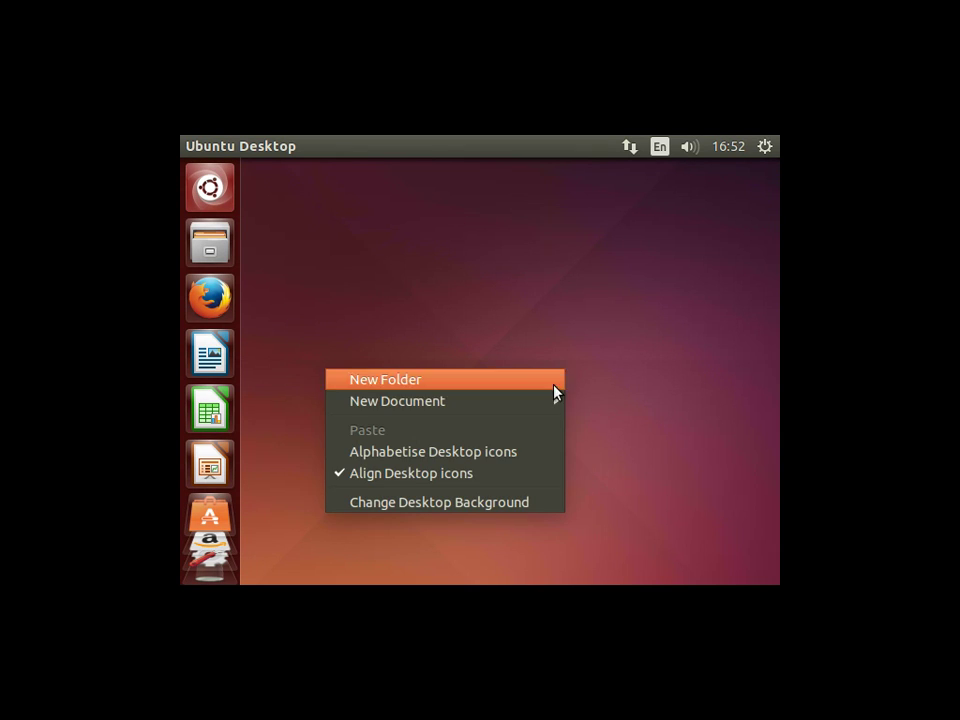
{"action": "left_click", "coordinate": [494, 507]}
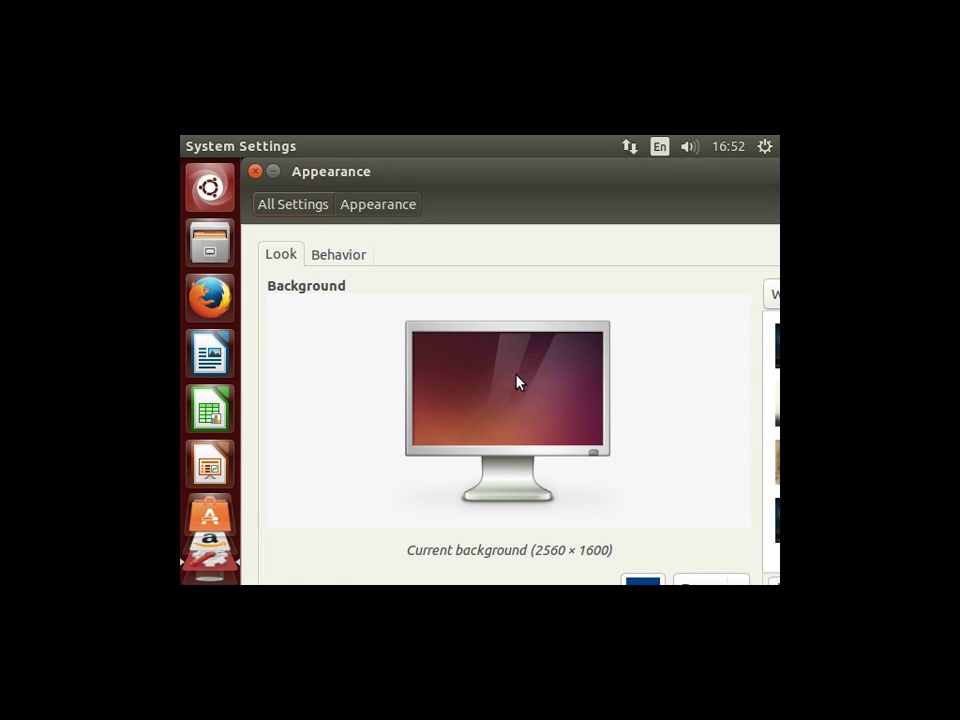
{"action": "left_click", "coordinate": [329, 255]}
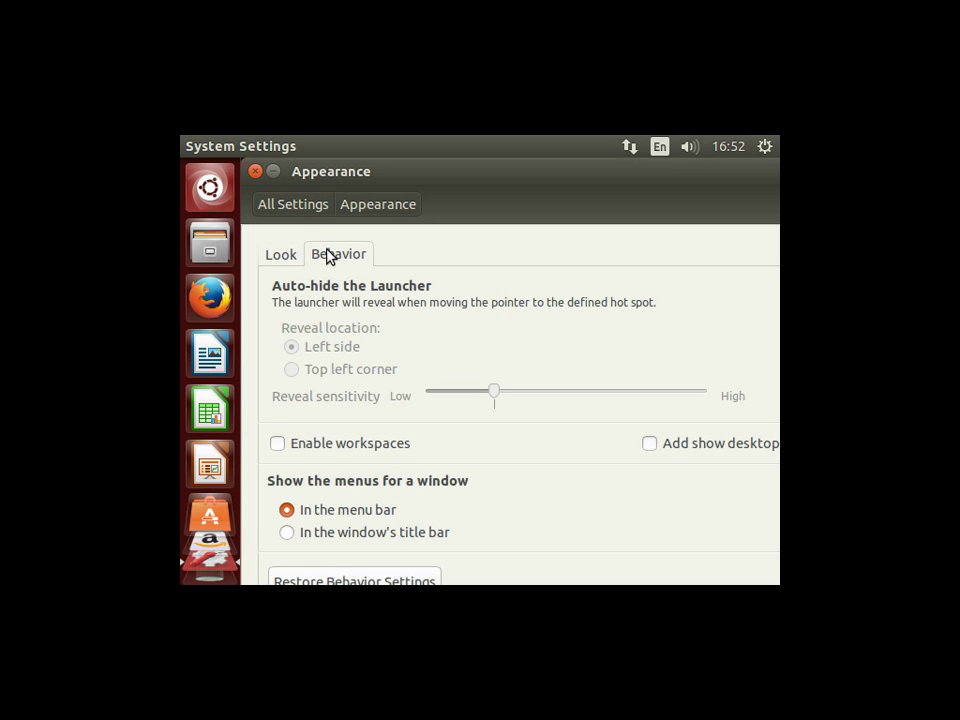
{"action": "left_click", "coordinate": [287, 212]}
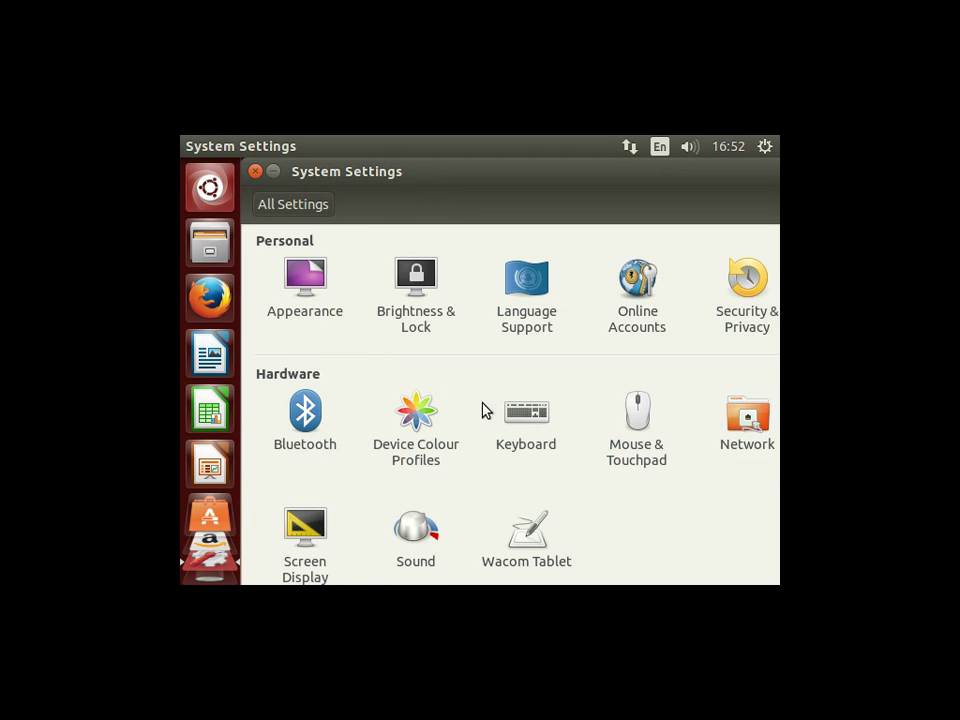
{"action": "left_click", "coordinate": [302, 530]}
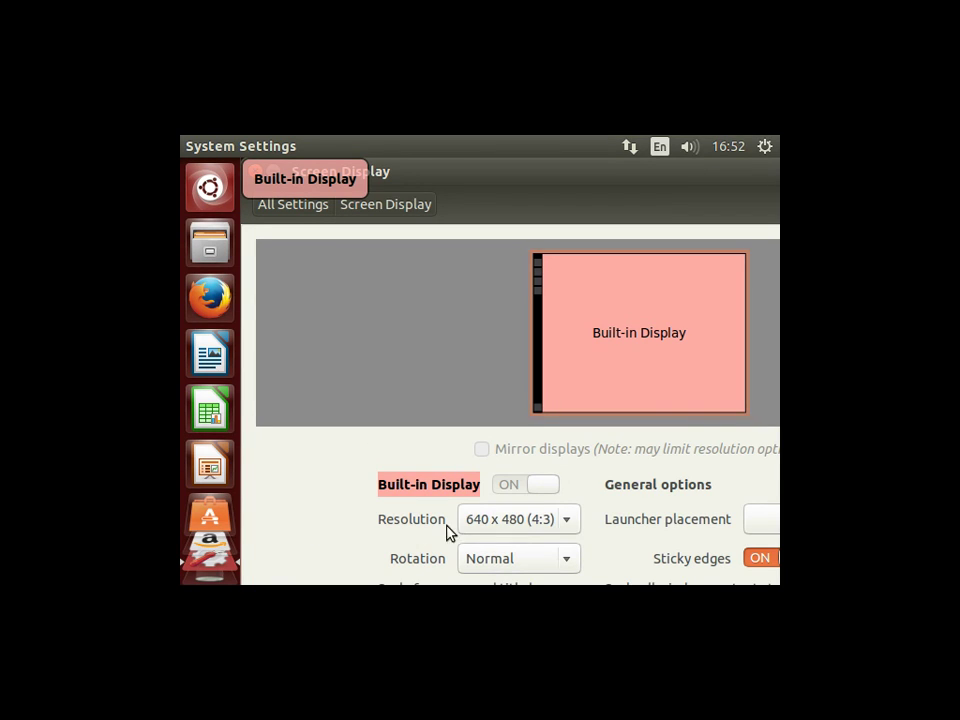
{"action": "left_click", "coordinate": [558, 526]}
{"action": "left_click", "coordinate": [566, 525]}
{"action": "left_click", "coordinate": [320, 206]}
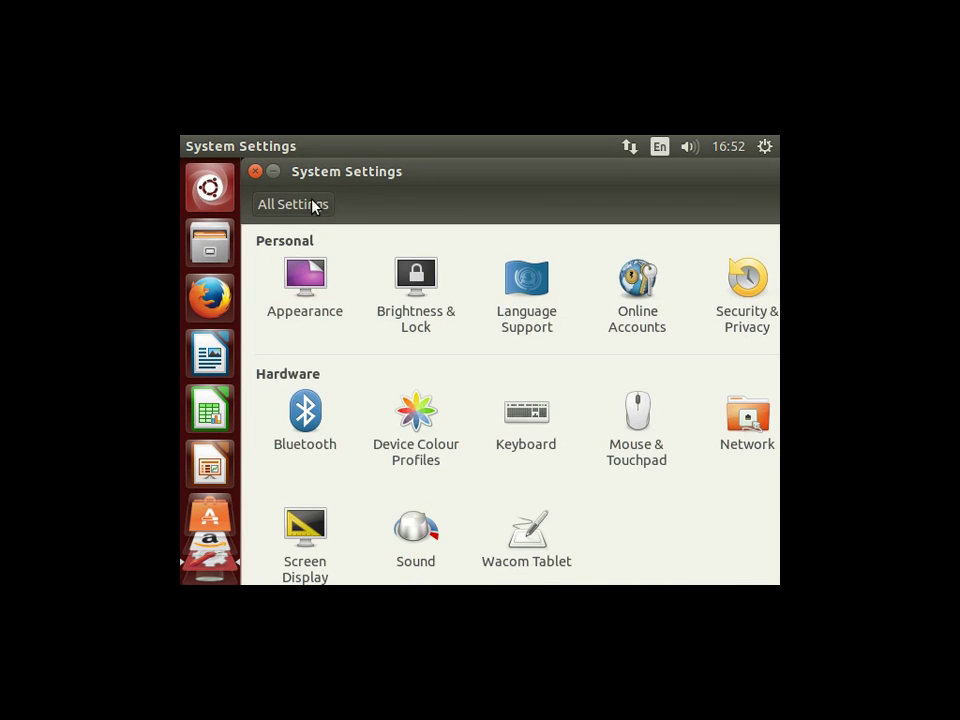
{"action": "left_click", "coordinate": [256, 173]}
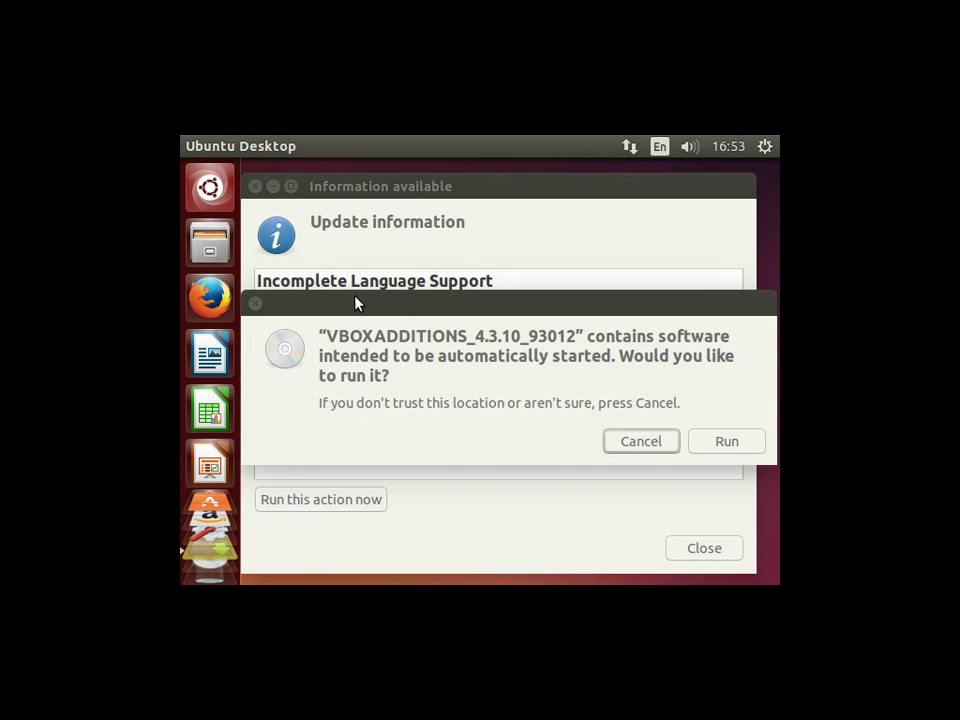
Run the VirtualBox Guest Additions installer with the account password, and close its finished window and the language support notice.
{"action": "left_click", "coordinate": [724, 441]}
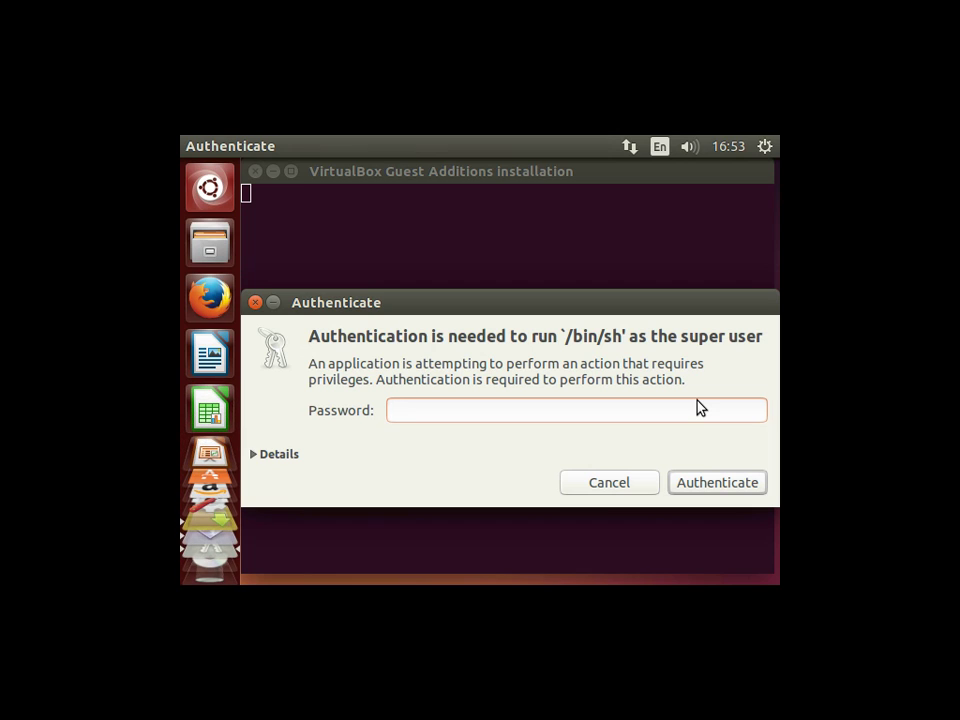
{"action": "type", "text": "••••••"}
{"action": "key", "text": "Return"}
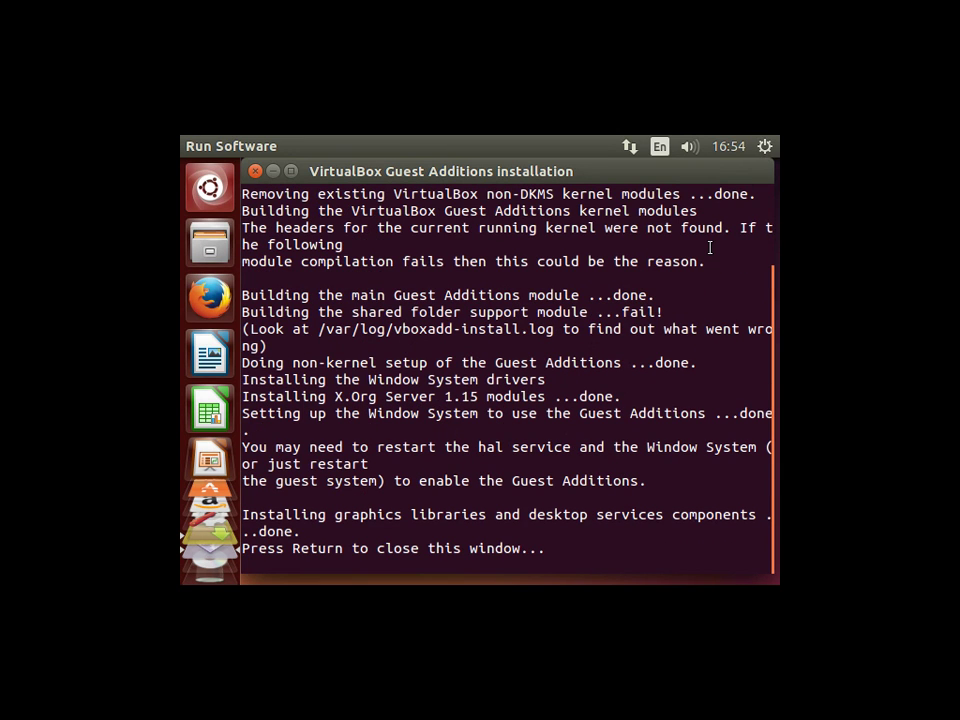
{"action": "key", "text": "Return"}
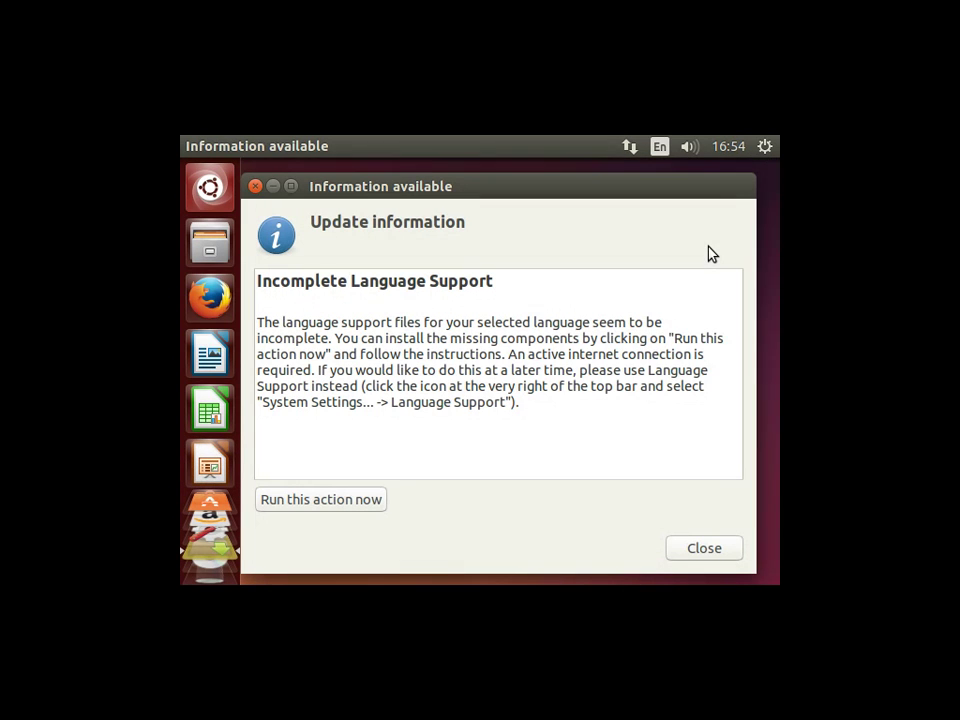
{"action": "left_click", "coordinate": [705, 550]}
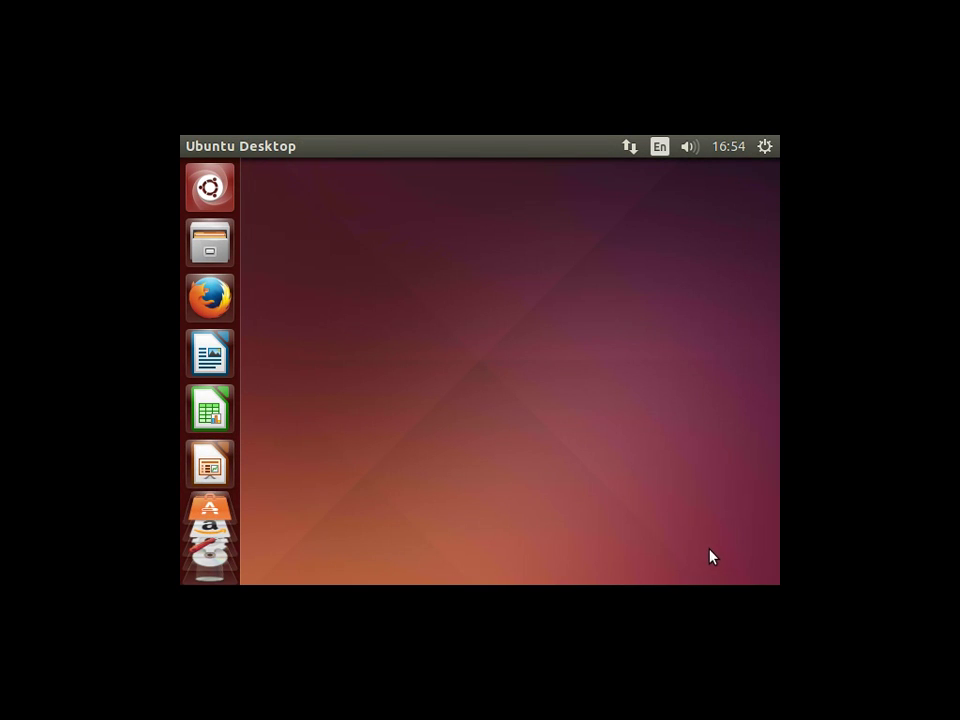
{"action": "left_click", "coordinate": [765, 147]}
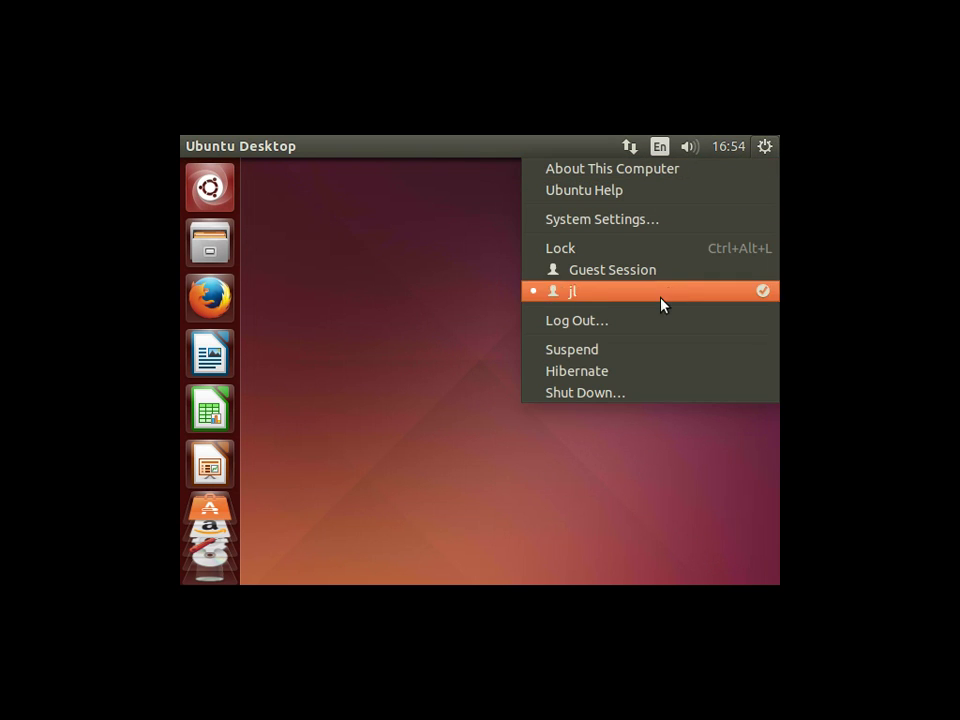
{"action": "left_click", "coordinate": [622, 328]}
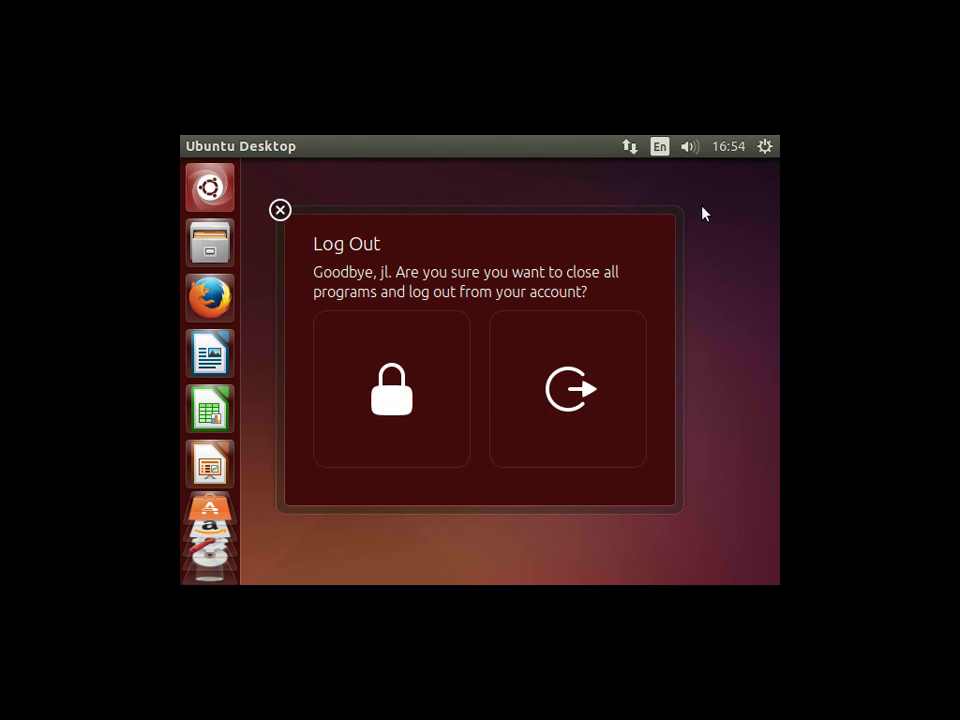
{"action": "left_click", "coordinate": [280, 211]}
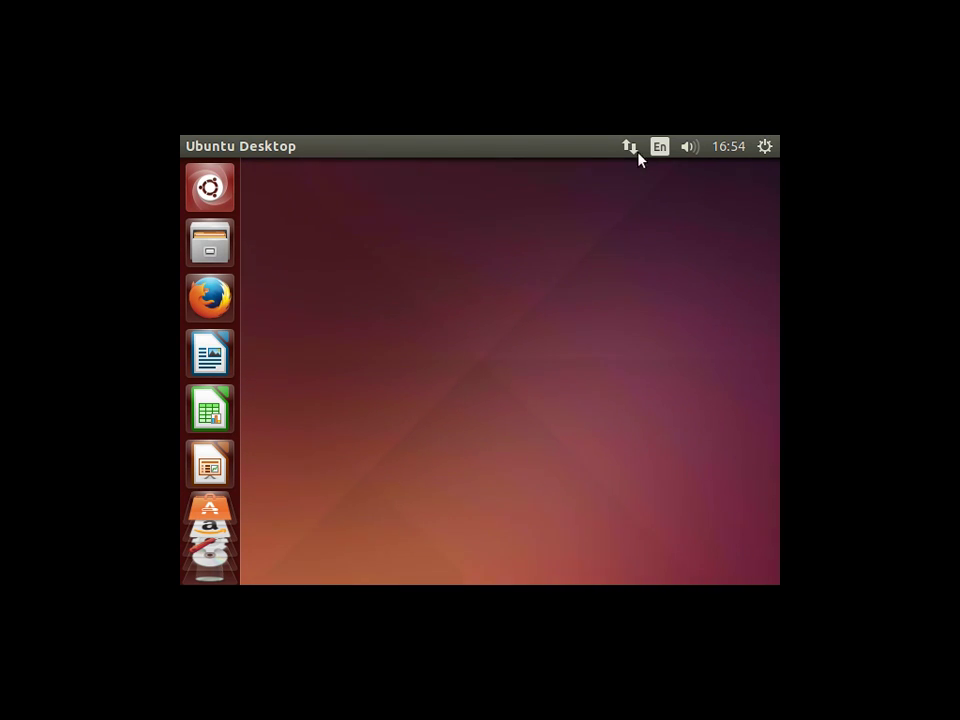
Log out of the session and log back in by entering the account password.
{"action": "left_click", "coordinate": [765, 148]}
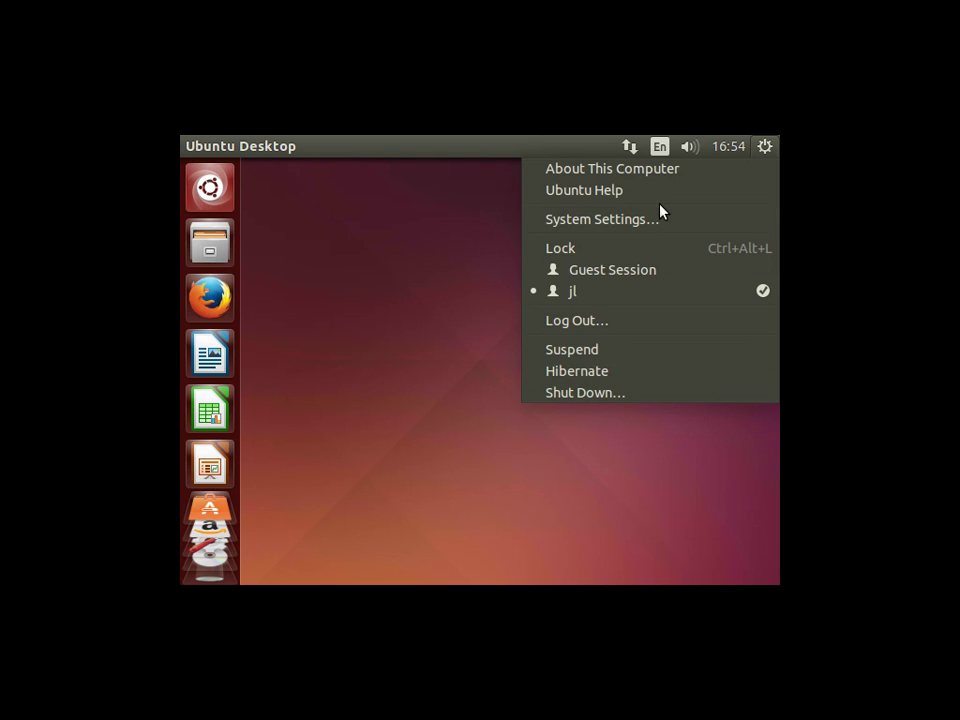
{"action": "left_click", "coordinate": [603, 325]}
{"action": "left_click", "coordinate": [597, 328]}
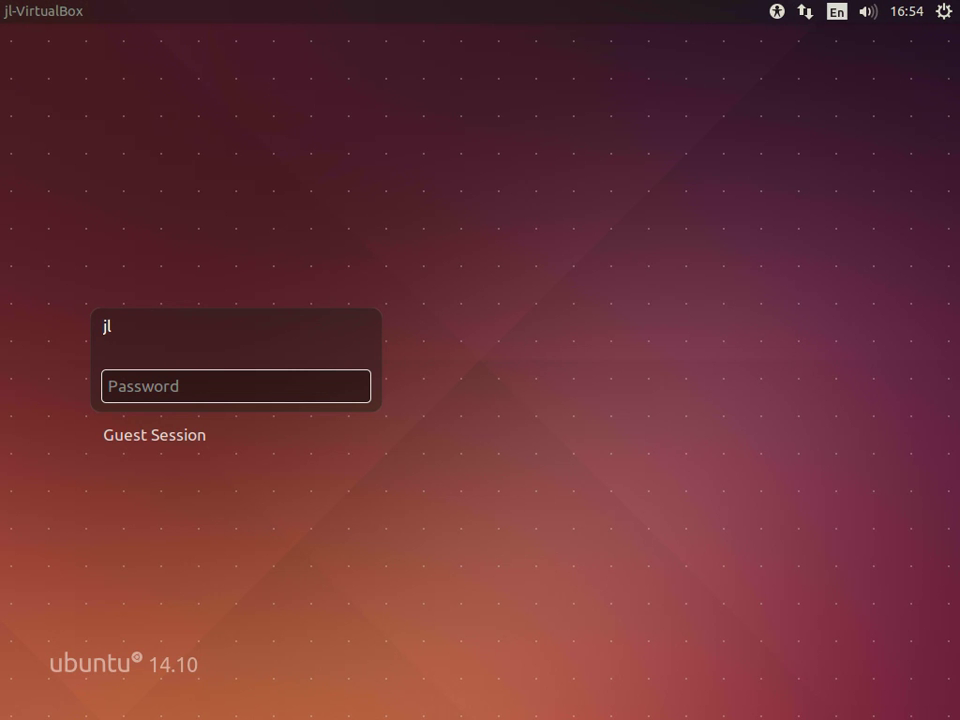
{"action": "type", "text": "******"}
{"action": "key", "text": "Return"}
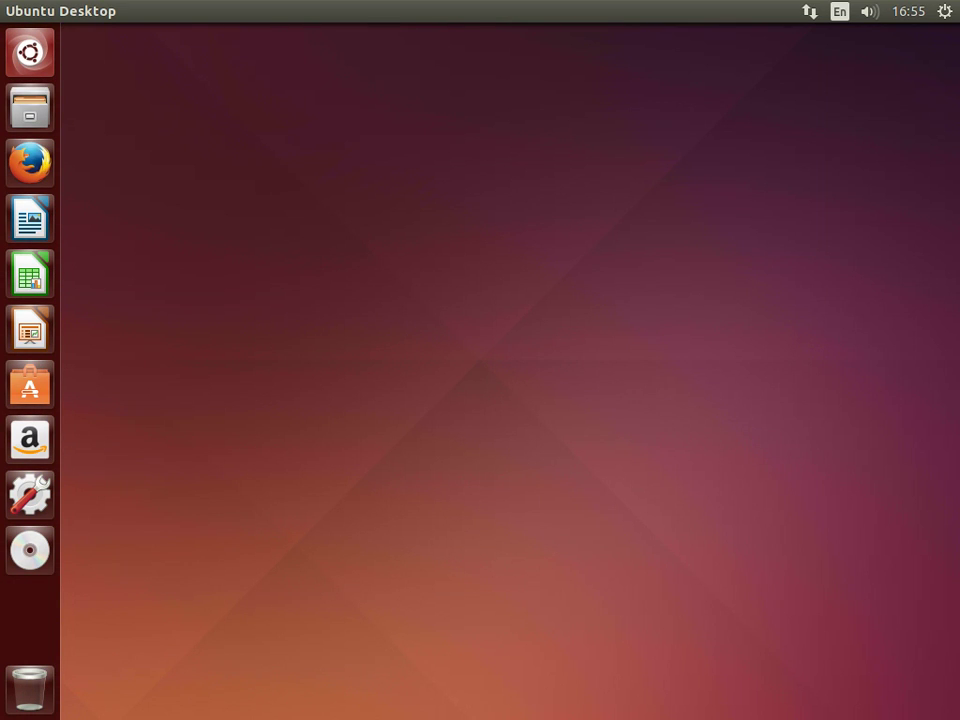
Search the computer for "termina" and open the Terminal application.
{"action": "key", "text": "super"}
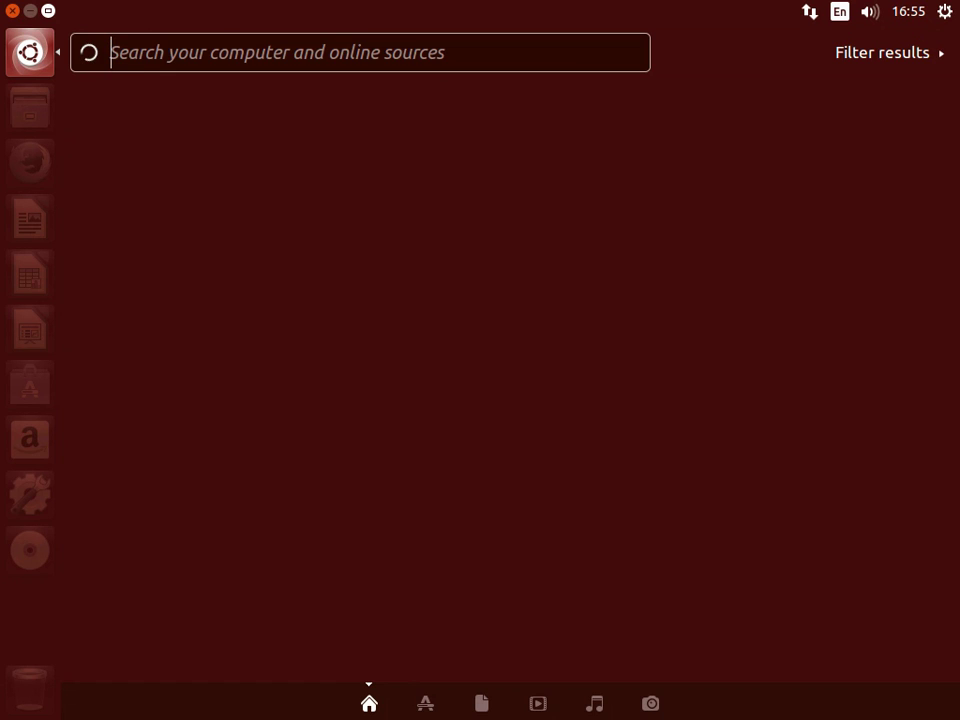
{"action": "type", "text": "ina"}
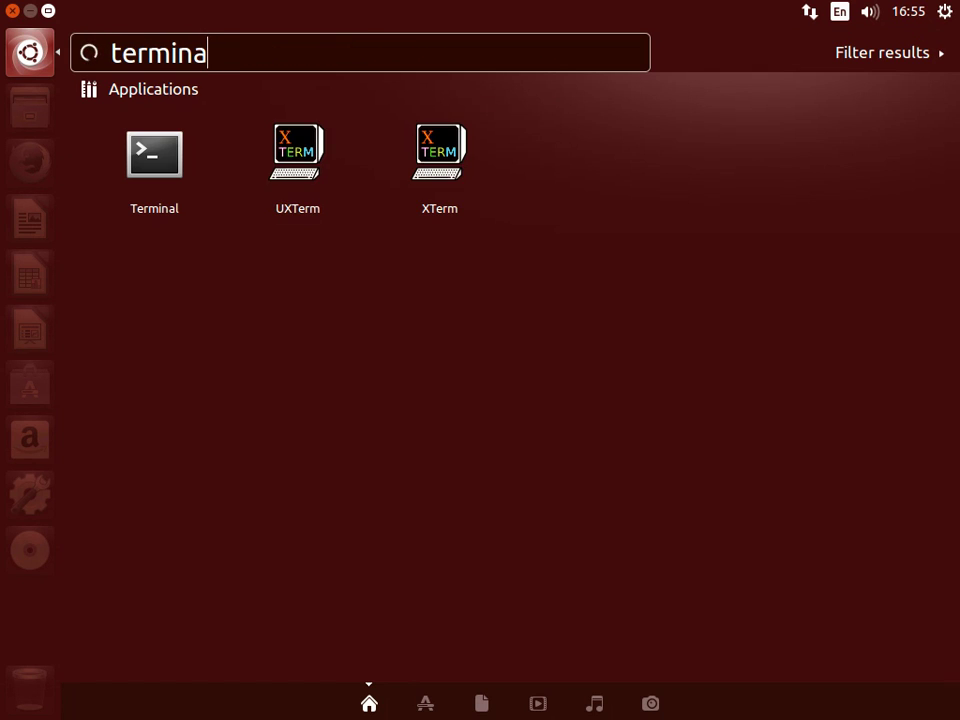
{"action": "key", "text": "Down"}
{"action": "key", "text": "Down"}
{"action": "key", "text": "Return"}
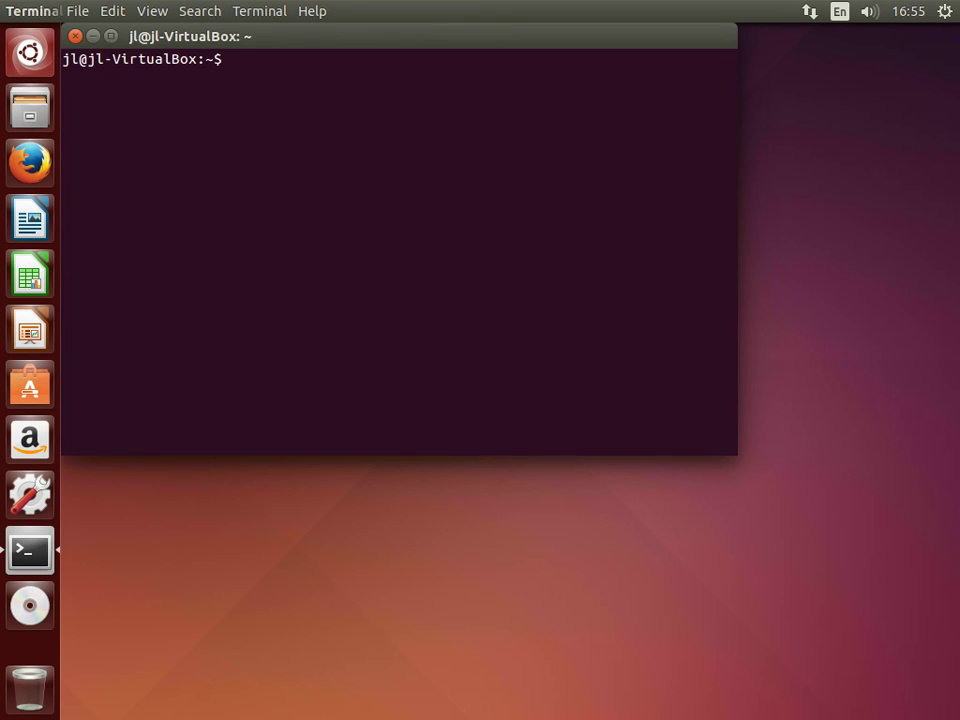
Run the command uname -a to view the kernel and system information.
{"action": "type", "text": "uame -"}
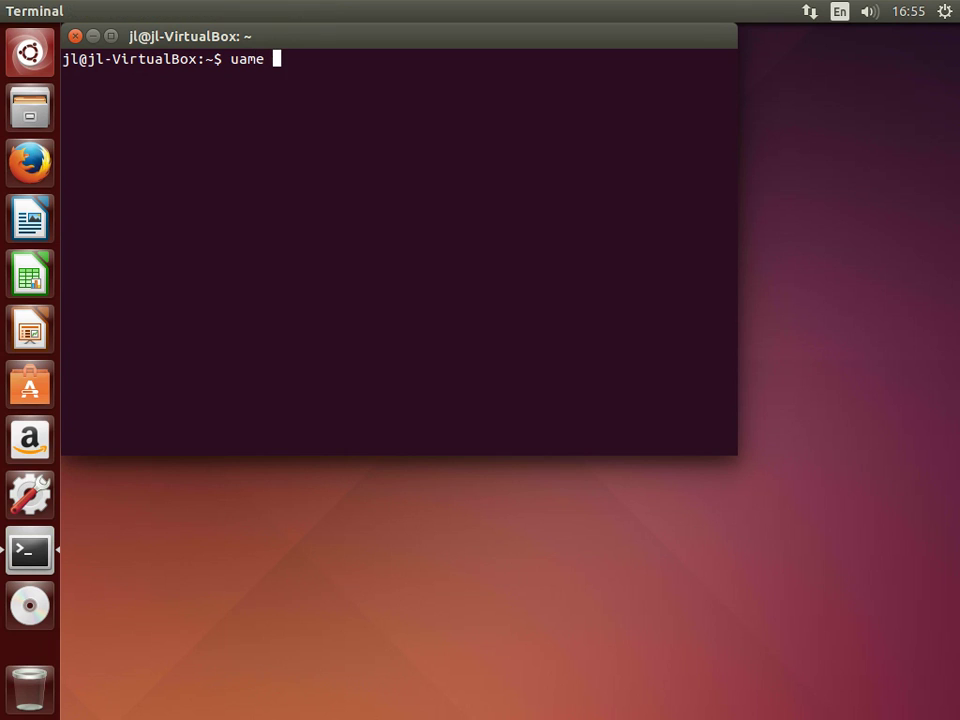
{"action": "key", "text": "BackSpace"}
{"action": "key", "text": "BackSpace"}
{"action": "key", "text": "BackSpace"}
{"action": "key", "text": "BackSpace"}
{"action": "key", "text": "BackSpace"}
{"action": "type", "text": "name -a"}
{"action": "key", "text": "Return"}
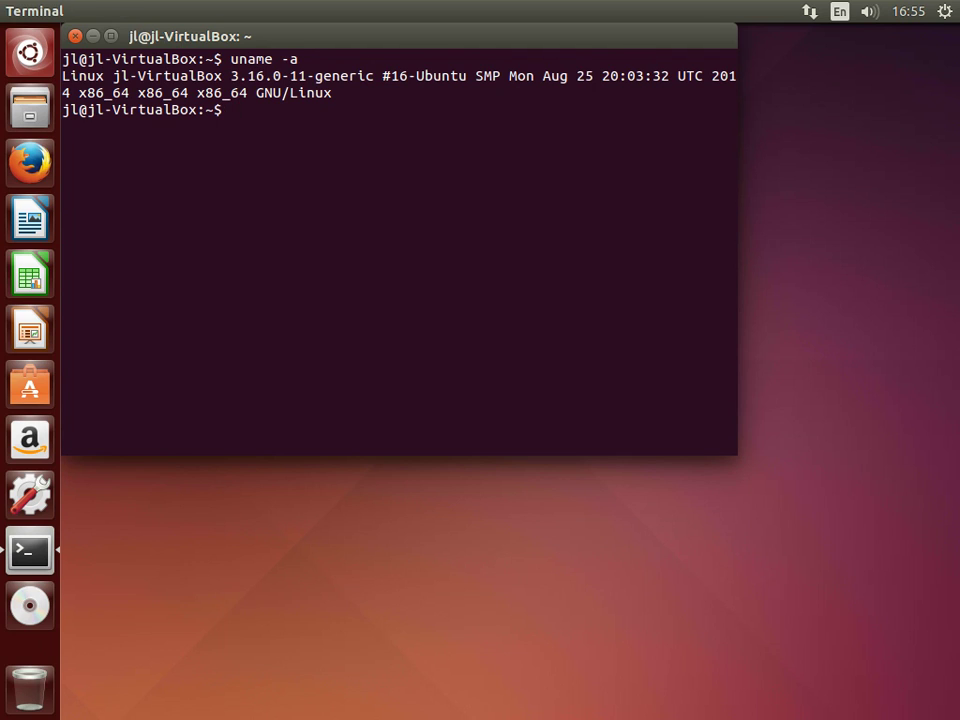
Maximise the terminal window and run uname -a again to view the kernel information at full width.
{"action": "key", "text": "ctrl+super+Up"}
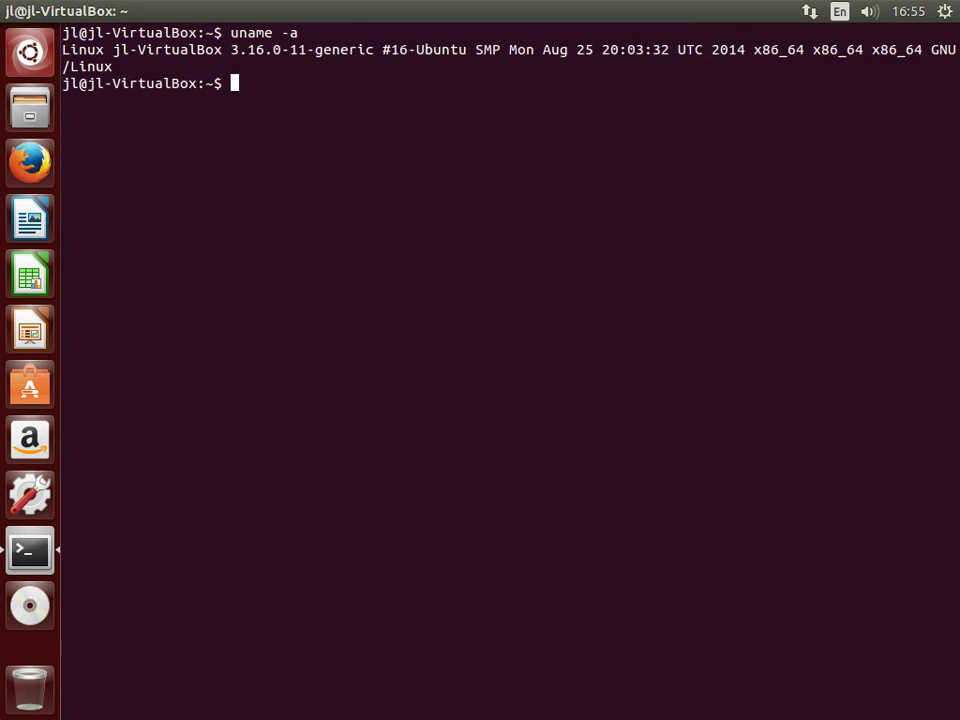
{"action": "key", "text": "Up"}
{"action": "key", "text": "Return"}
{"action": "key", "text": "Return"}
{"action": "key", "text": "Return"}
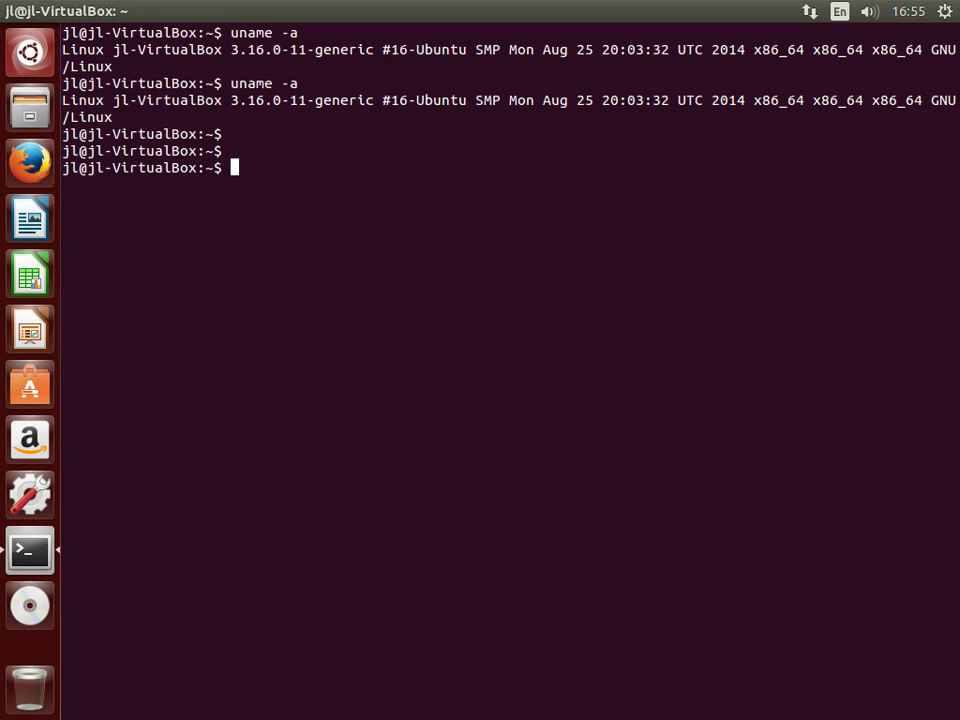
Run df -h and top to check the disk usage and running processes, and minimise the terminal window.
{"action": "type", "text": "df -h"}
{"action": "key", "text": "Return"}
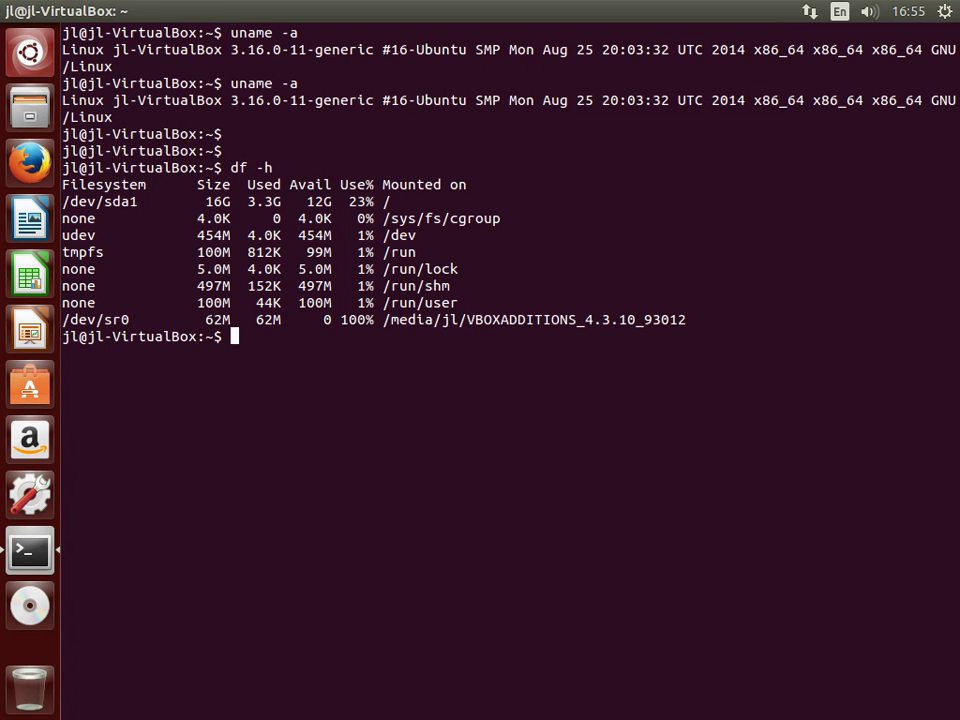
{"action": "type", "text": "top"}
{"action": "key", "text": "Return"}
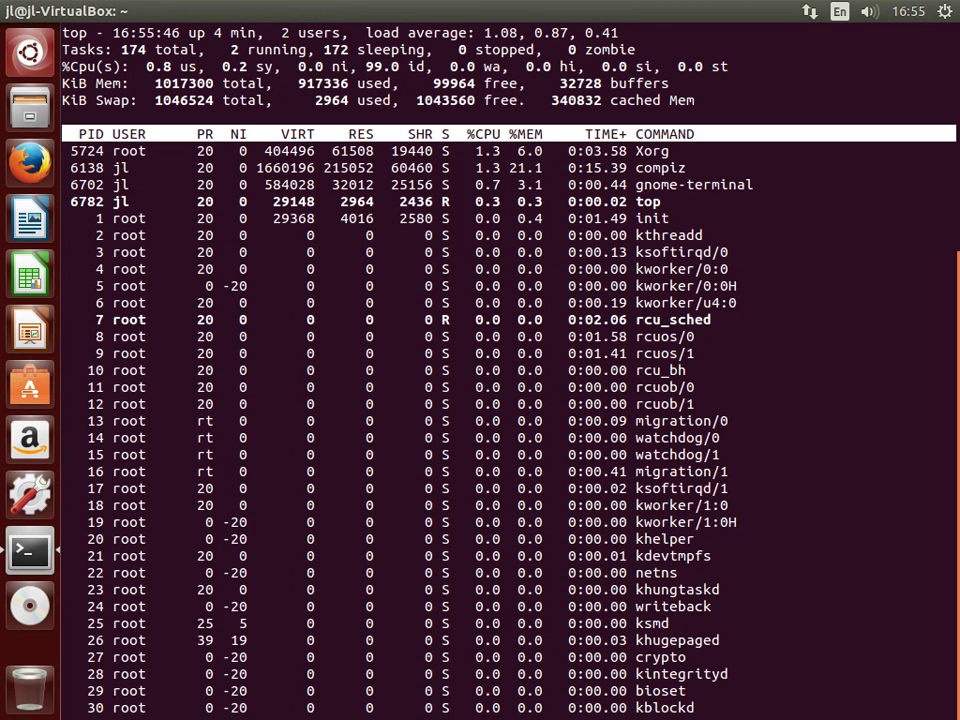
{"action": "left_click", "coordinate": [27, 10]}
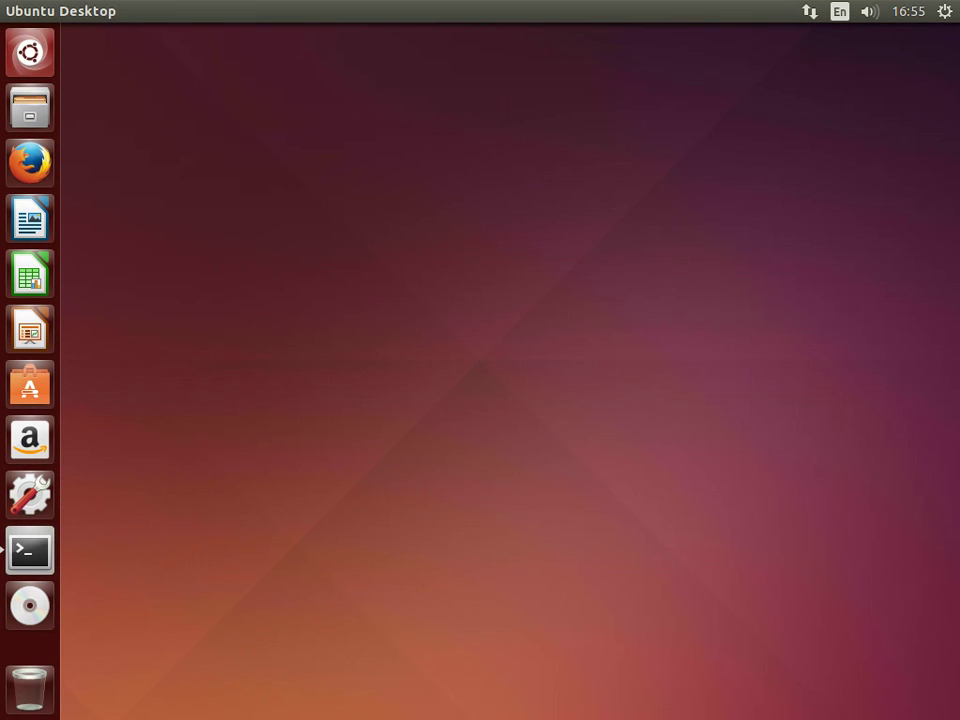
Open the Home folder in the file manager, switch it to list view, and open the VBOXADDITIONS disc.
{"action": "left_click", "coordinate": [30, 108]}
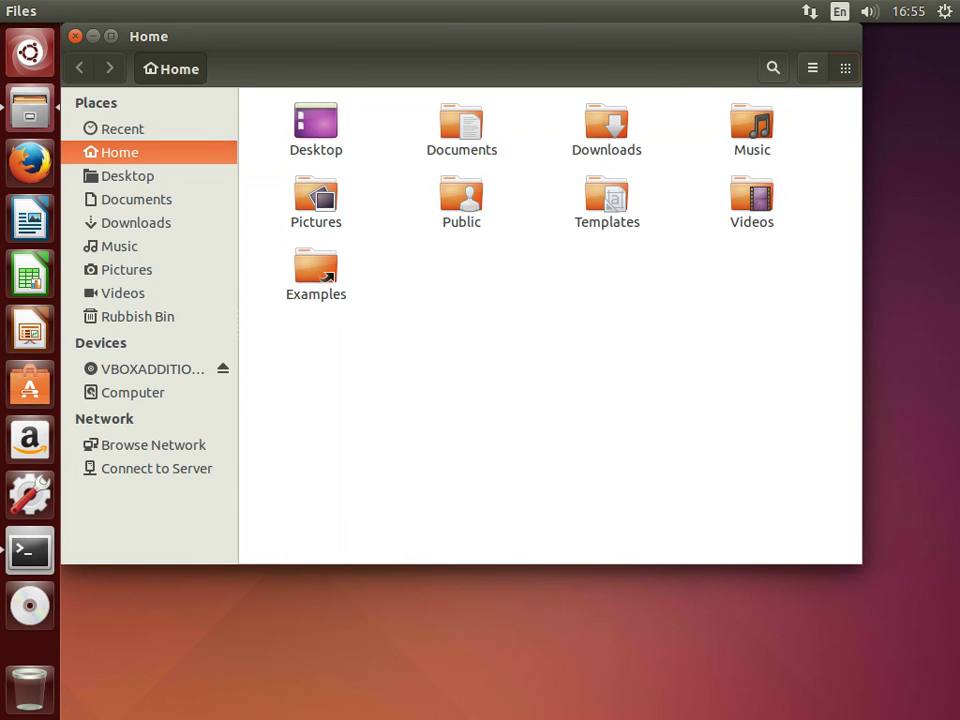
{"action": "key", "text": "ctrl+1"}
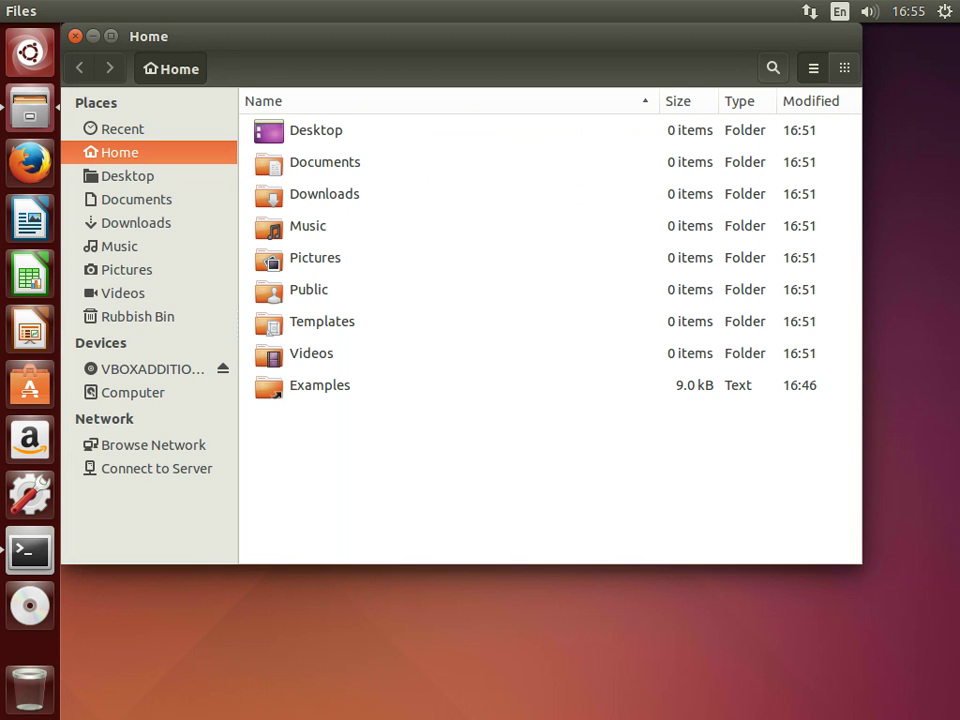
{"action": "left_click", "coordinate": [150, 369]}
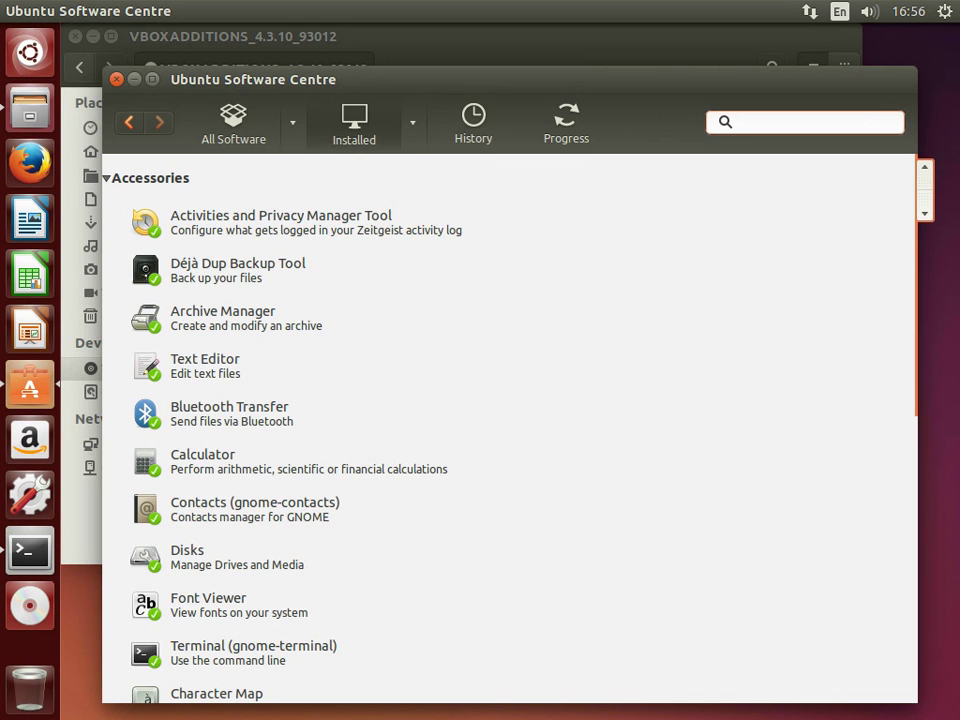
Review the installed Accessories in the Ubuntu Software Centre, and expand the Developer Tools and Games categories.
{"action": "scroll", "coordinate": [510, 430], "scroll_direction": "down", "scroll_amount": 2}
{"action": "scroll", "coordinate": [510, 430], "scroll_direction": "down", "scroll_amount": 4}
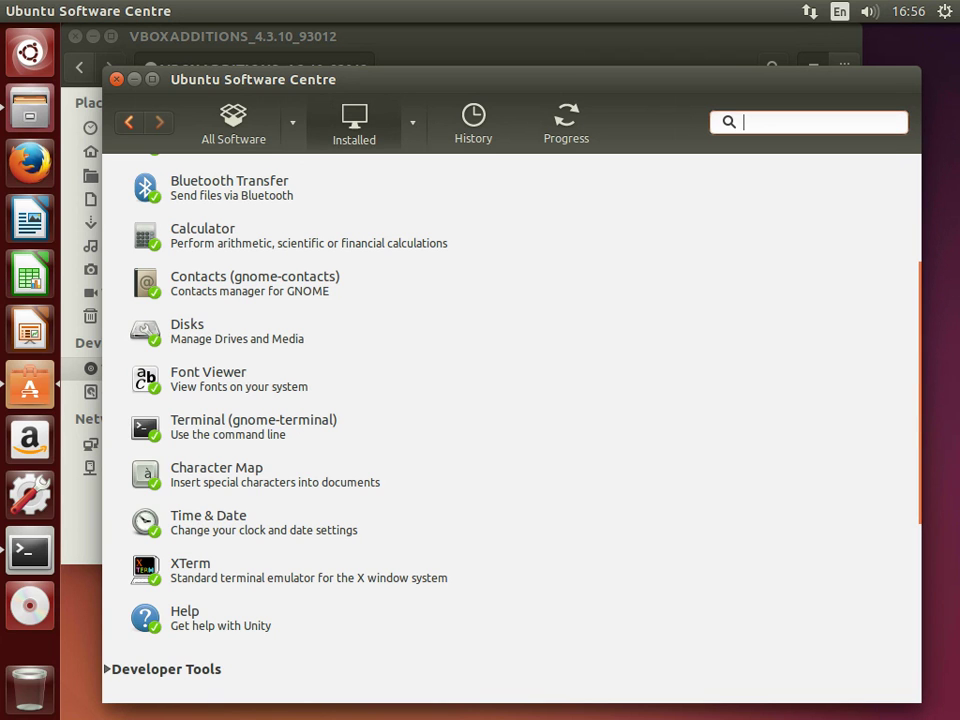
{"action": "left_click_drag", "start_coordinate": [928, 407], "coordinate": [928, 643]}
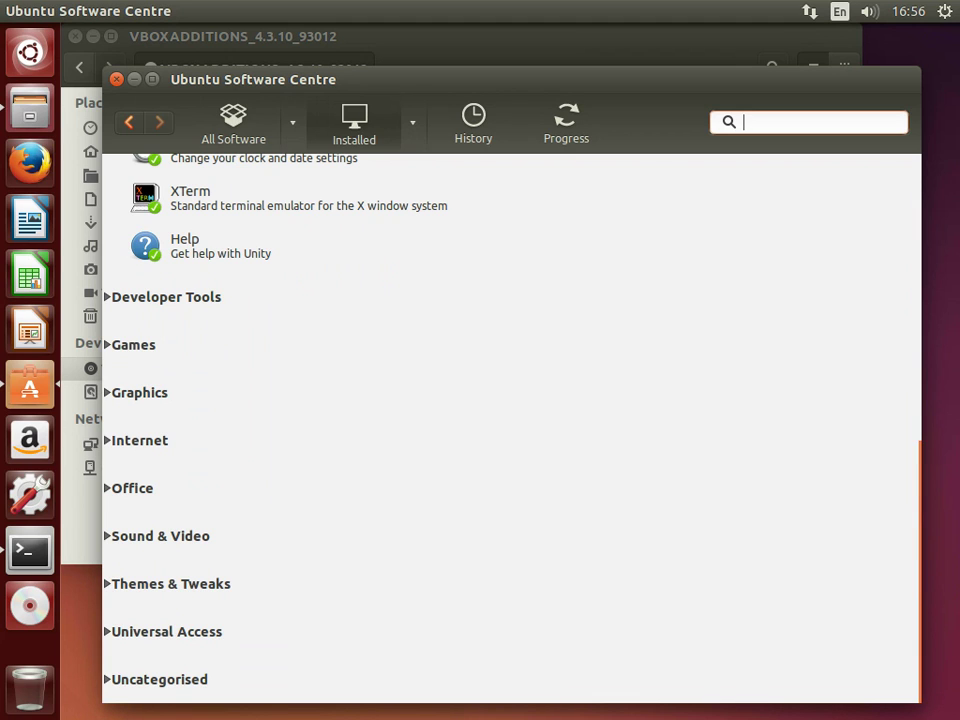
{"action": "left_click", "coordinate": [165, 297]}
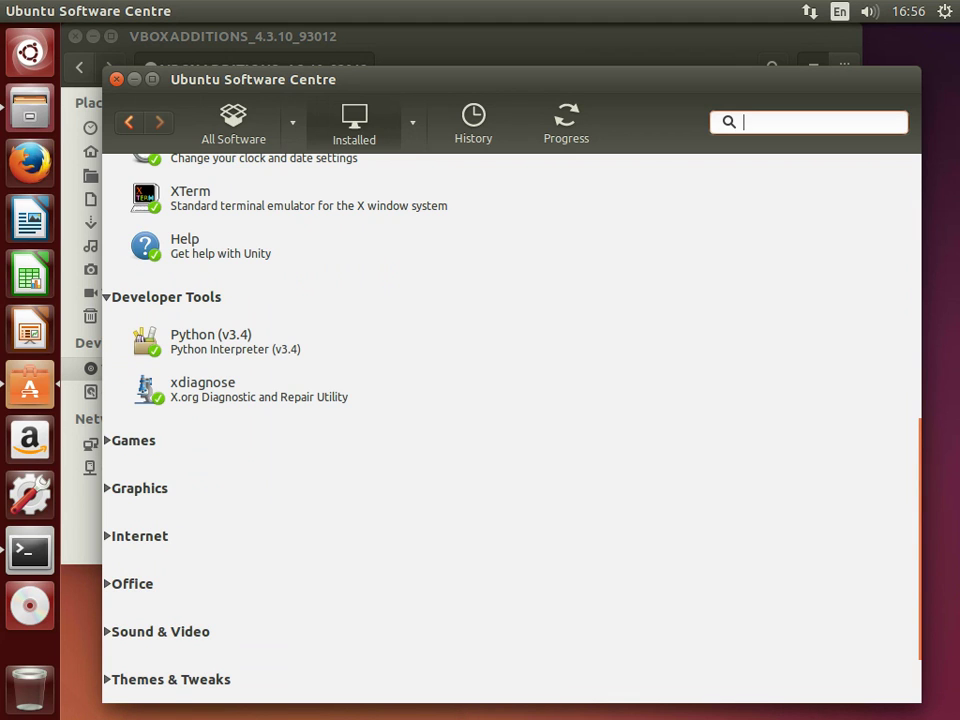
{"action": "left_click", "coordinate": [133, 440]}
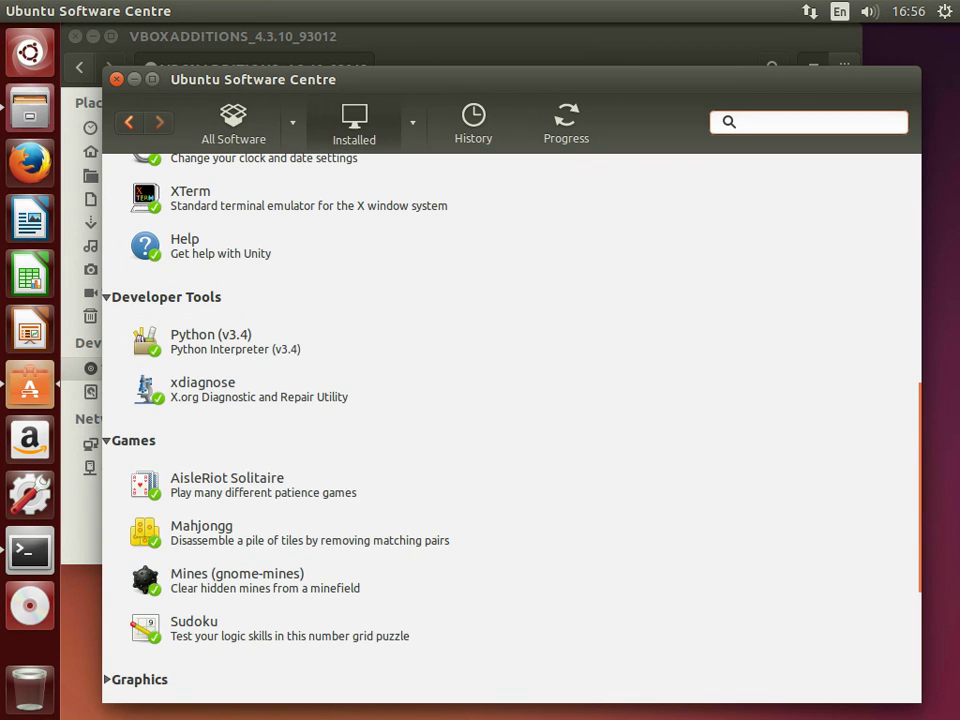
Expand the Graphics and Internet categories of the installed software and review their applications.
{"action": "scroll", "coordinate": [510, 430], "scroll_direction": "down", "scroll_amount": 5}
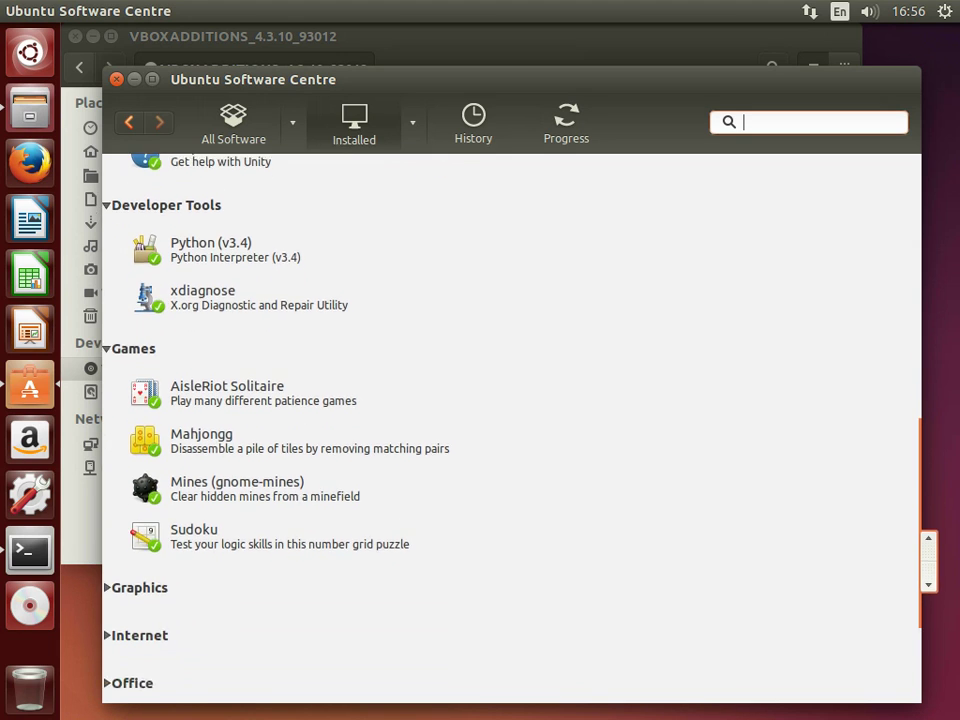
{"action": "left_click", "coordinate": [139, 392]}
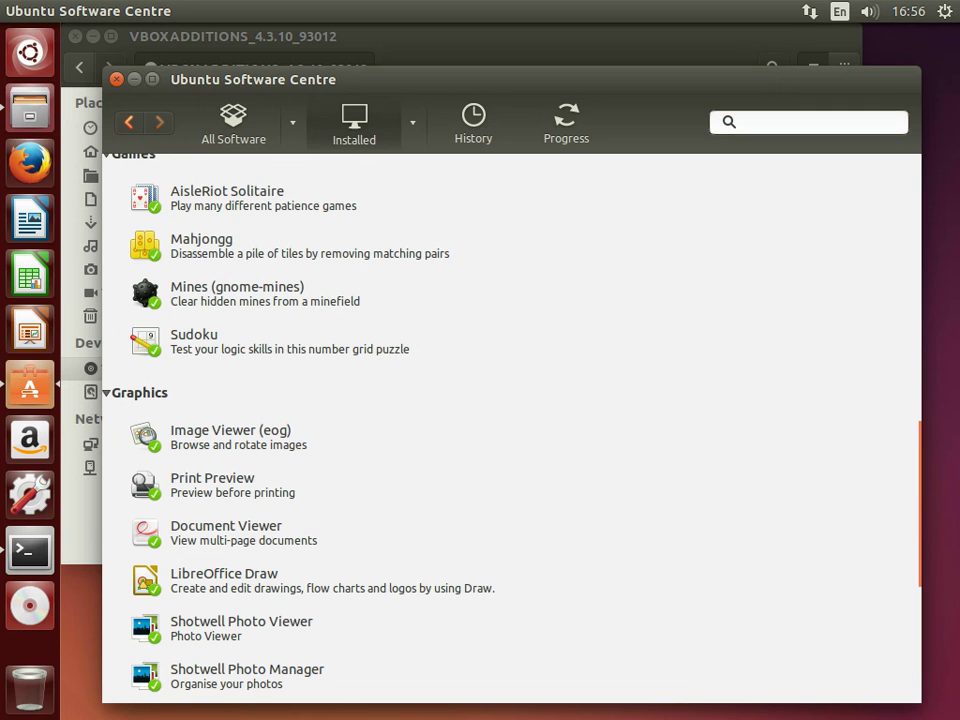
{"action": "left_click_drag", "start_coordinate": [928, 545], "coordinate": [928, 671]}
{"action": "left_click", "coordinate": [139, 440]}
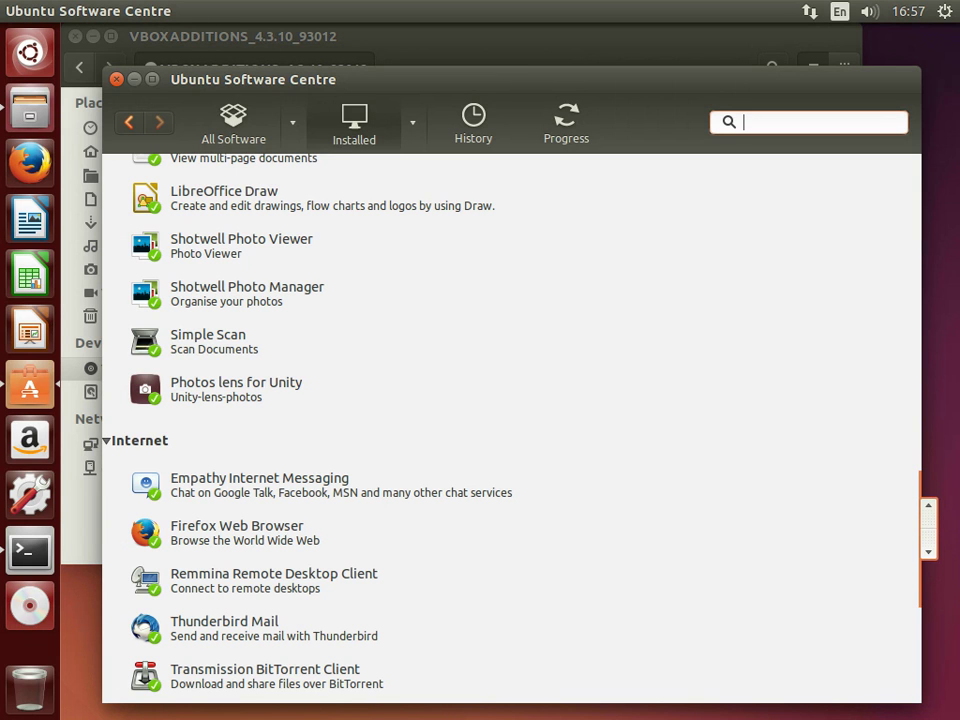
{"action": "scroll", "coordinate": [930, 550], "scroll_direction": "down", "scroll_amount": 2}
{"action": "scroll", "coordinate": [928, 550], "scroll_direction": "down", "scroll_amount": 6}
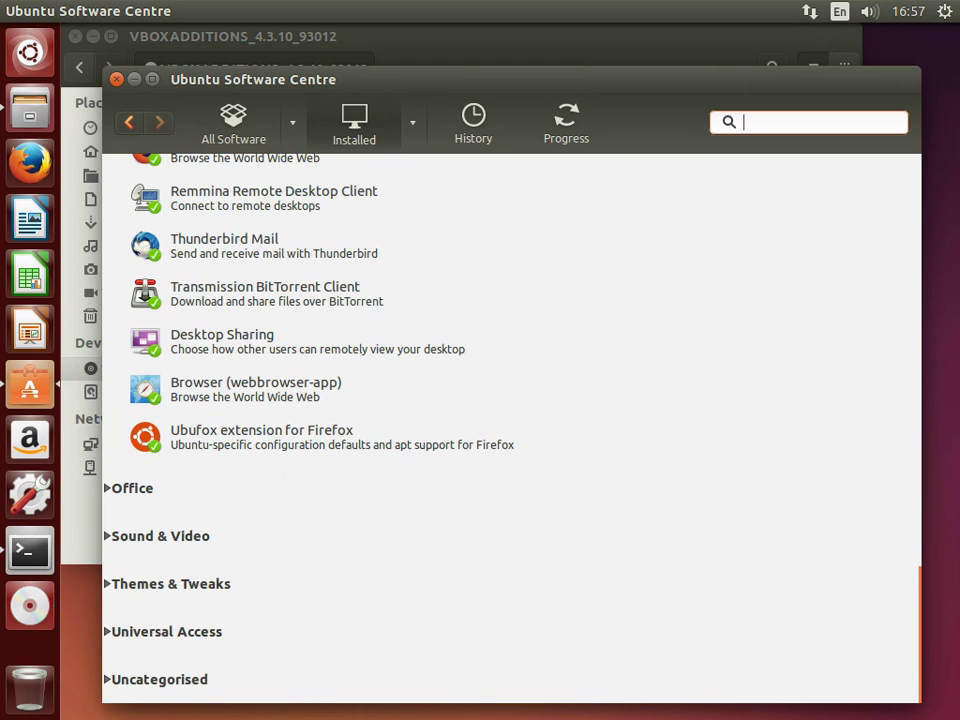
Expand the Office and Sound & Video categories of the installed software and look through their applications.
{"action": "left_click", "coordinate": [130, 488]}
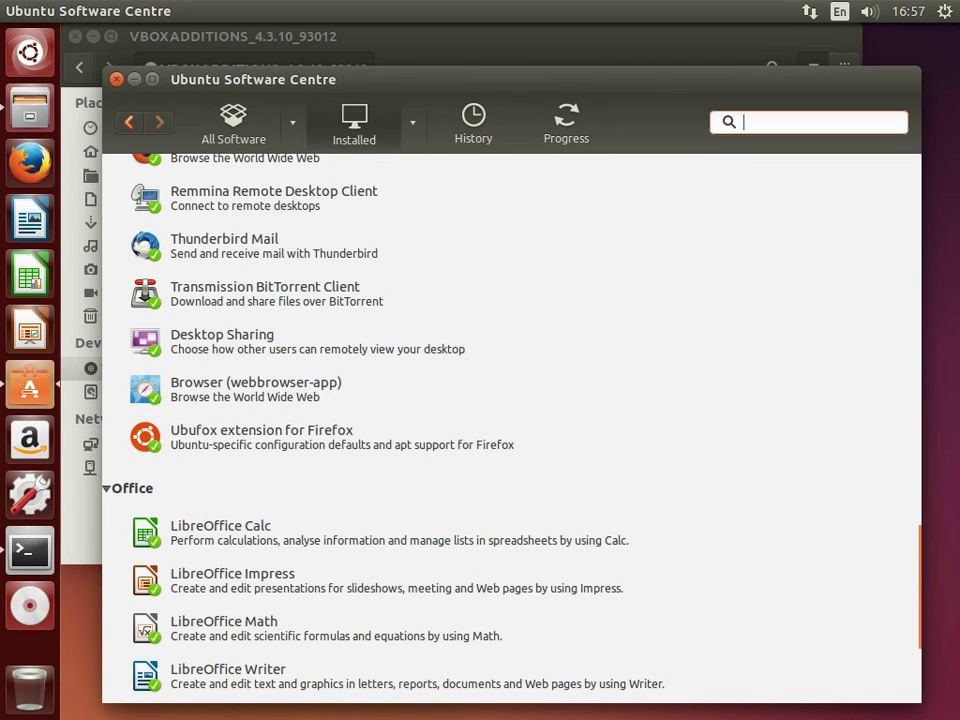
{"action": "scroll", "coordinate": [928, 575], "scroll_direction": "down", "scroll_amount": 1}
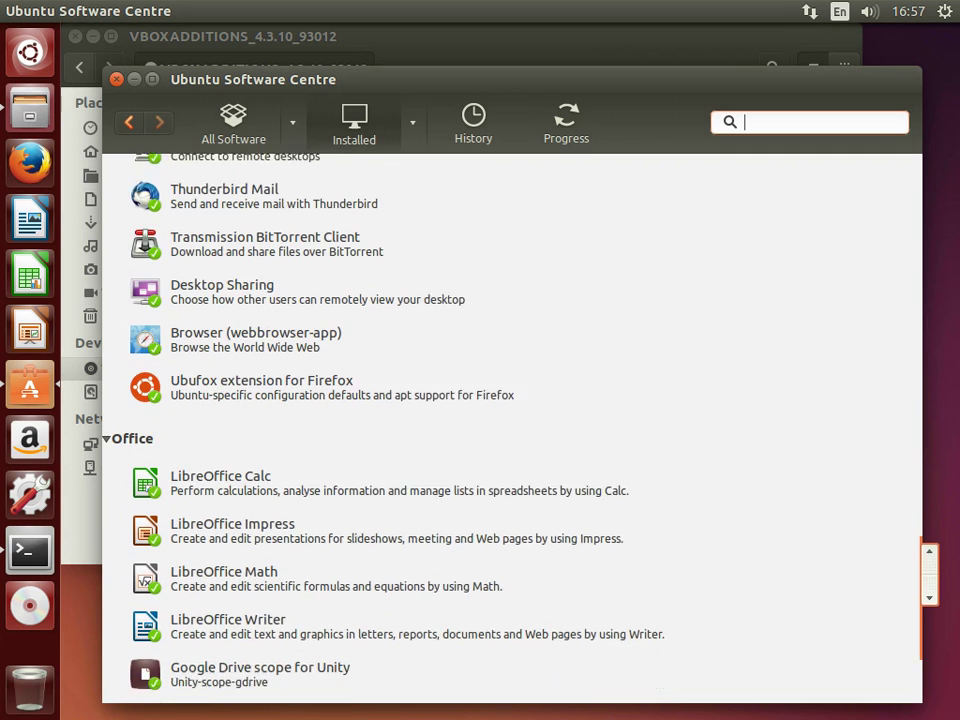
{"action": "scroll", "coordinate": [511, 430], "scroll_direction": "down", "scroll_amount": 1}
{"action": "scroll", "coordinate": [511, 430], "scroll_direction": "down", "scroll_amount": 3}
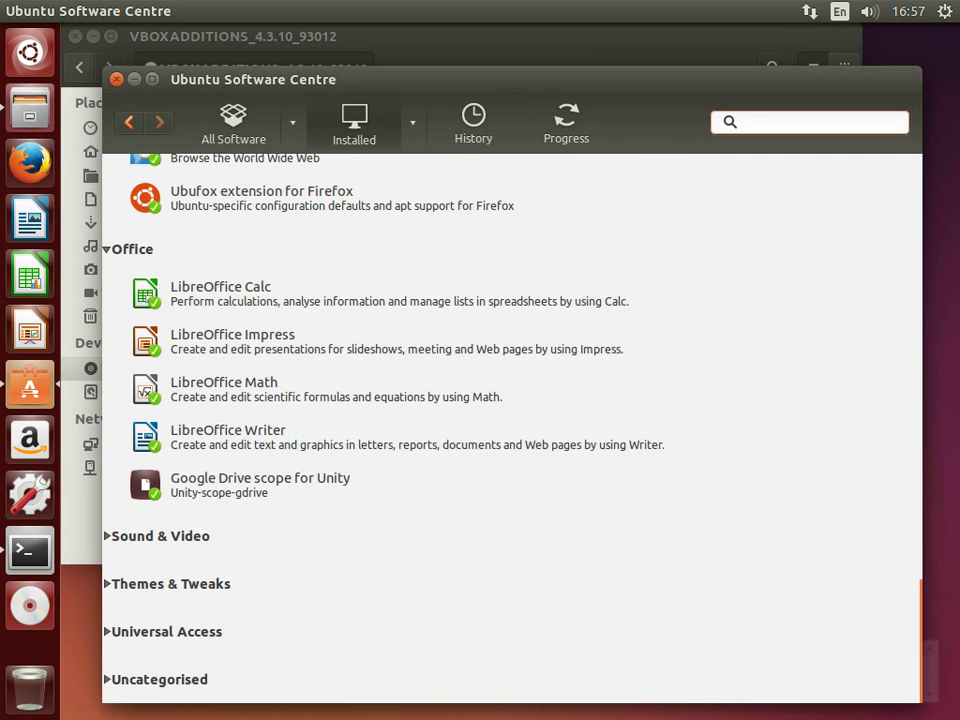
{"action": "left_click", "coordinate": [150, 536]}
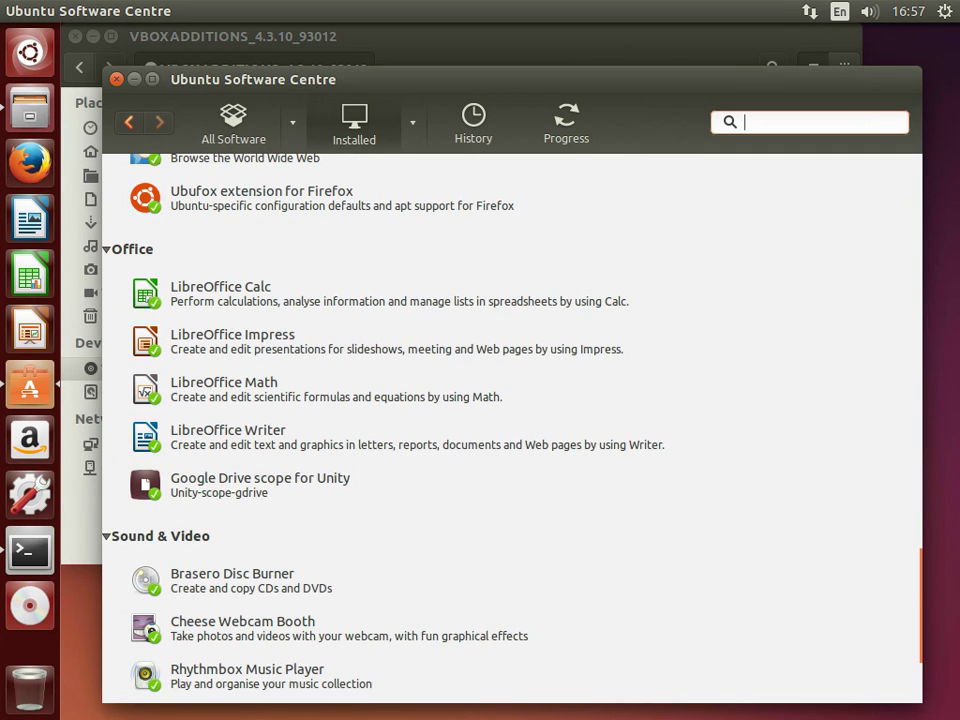
{"action": "scroll", "coordinate": [511, 430], "scroll_direction": "down", "scroll_amount": 3}
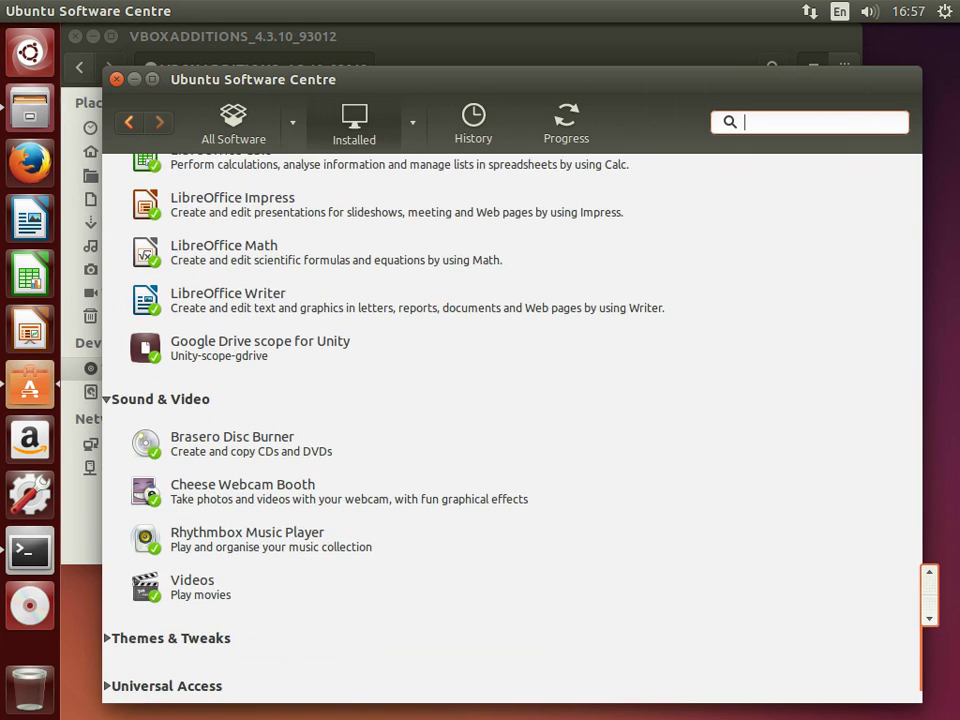
{"action": "scroll", "coordinate": [511, 430], "scroll_direction": "down", "scroll_amount": 1}
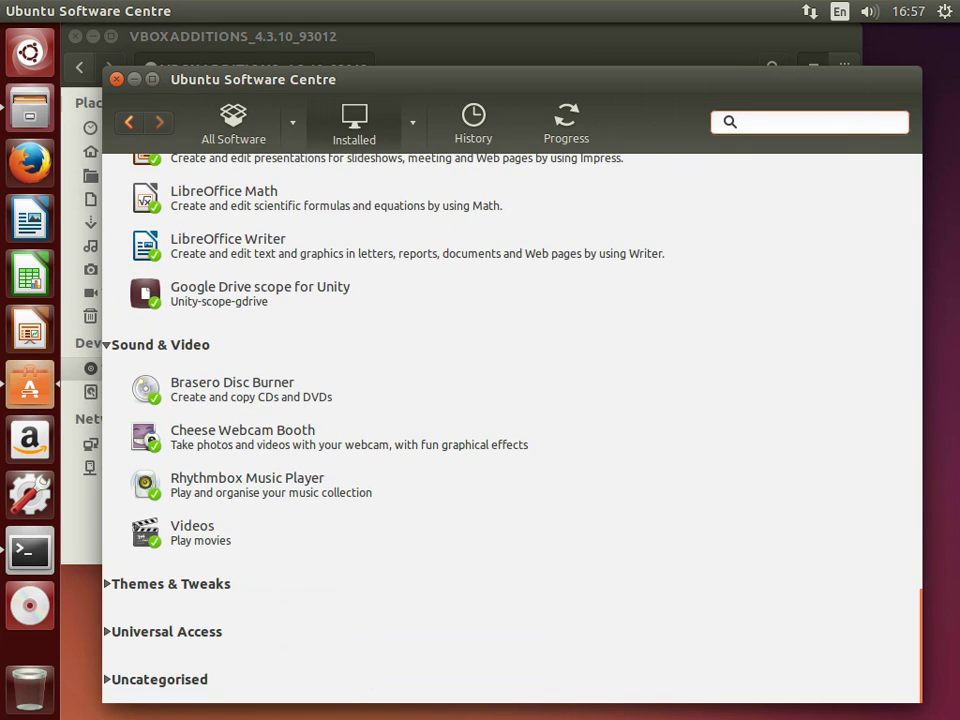
Expand the Themes & Tweaks category and review its installed settings tools down to the end of the category.
{"action": "left_click", "coordinate": [170, 583]}
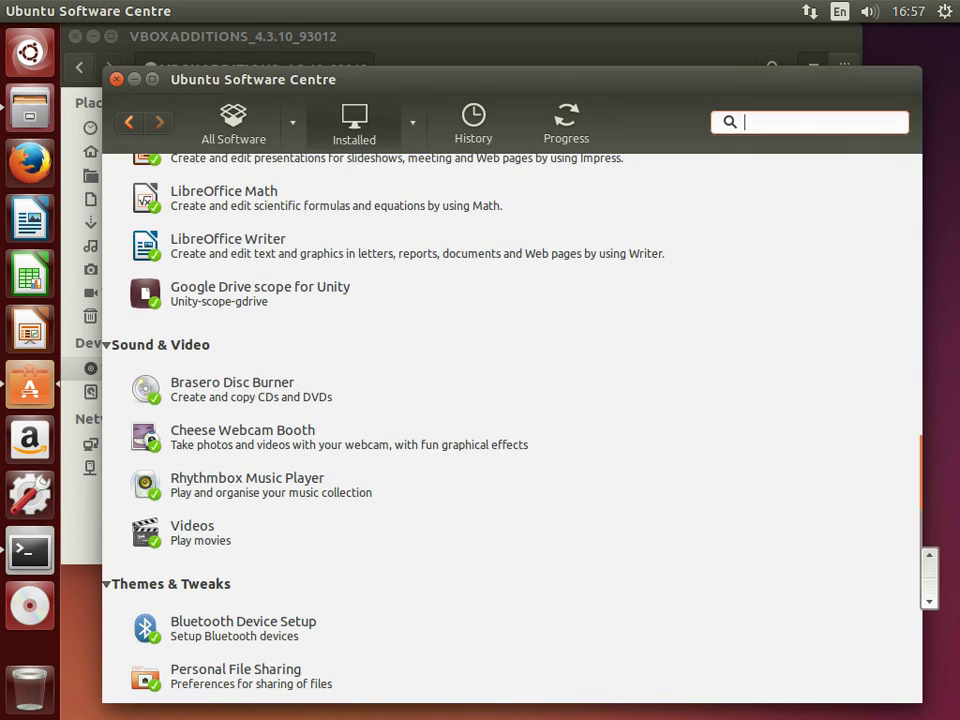
{"action": "scroll", "coordinate": [511, 430], "scroll_direction": "down", "scroll_amount": 4}
{"action": "scroll", "coordinate": [511, 430], "scroll_direction": "down", "scroll_amount": 6}
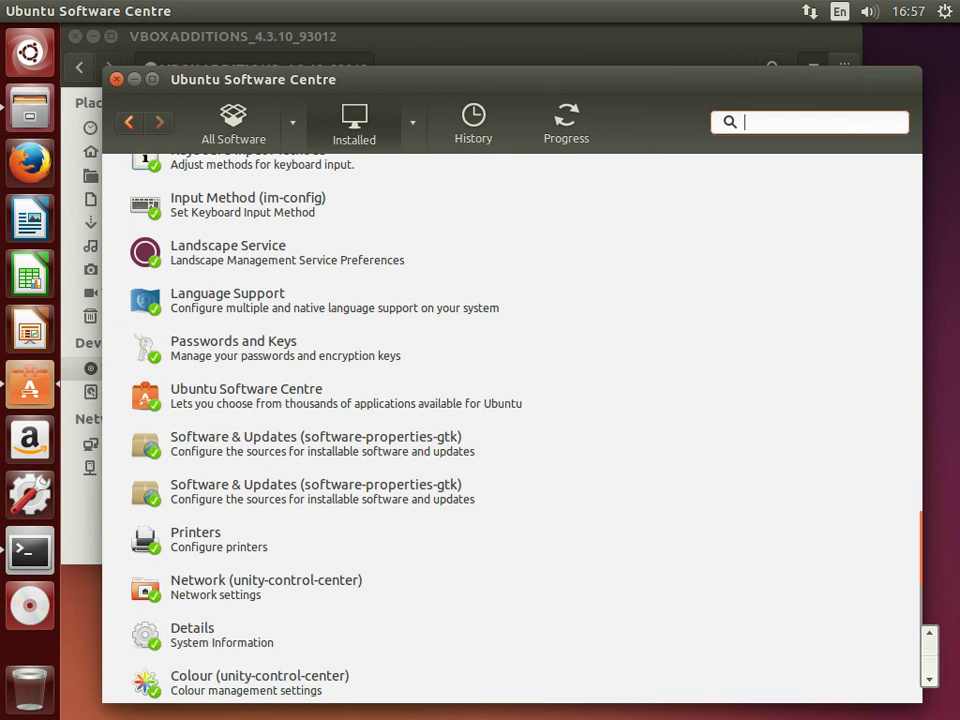
{"action": "scroll", "coordinate": [511, 430], "scroll_direction": "down", "scroll_amount": 2}
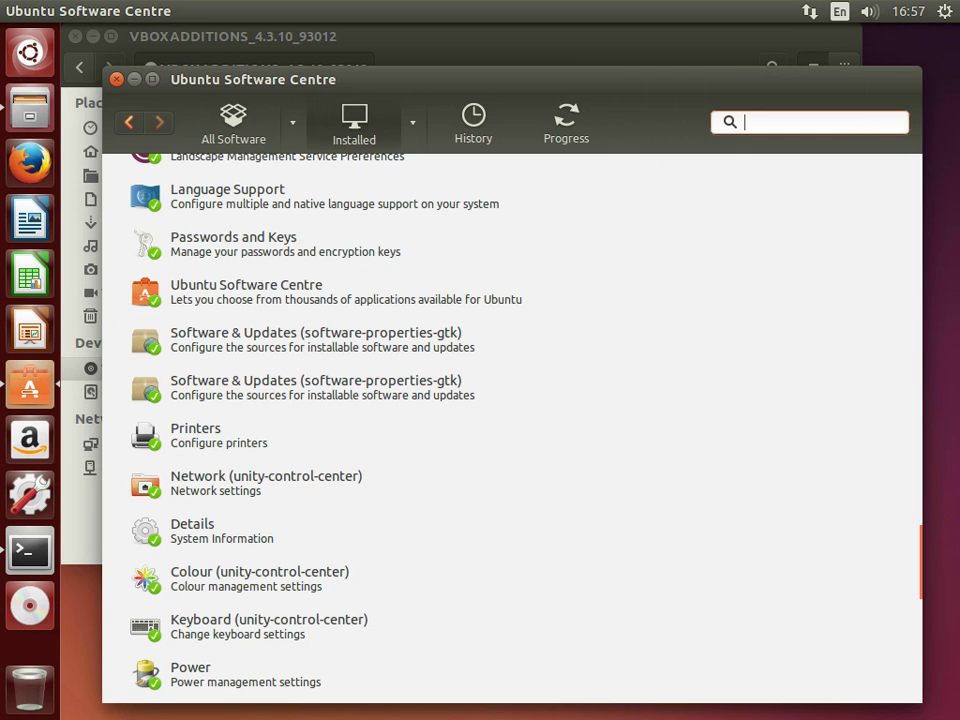
{"action": "scroll", "coordinate": [511, 430], "scroll_direction": "down", "scroll_amount": 3}
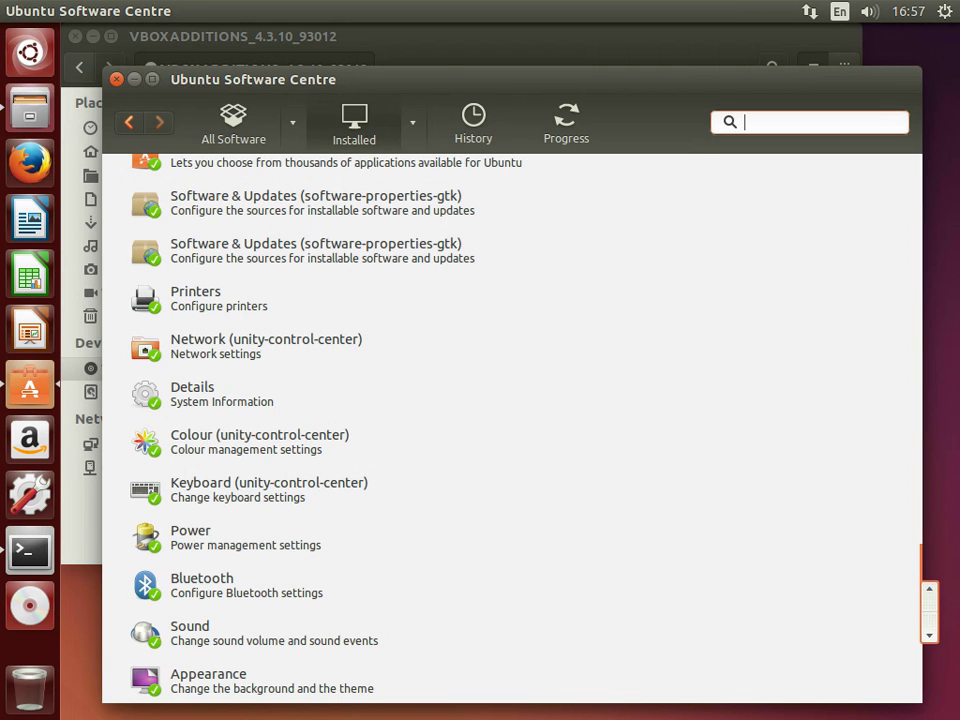
{"action": "scroll", "coordinate": [697, 470], "scroll_direction": "down", "scroll_amount": 10}
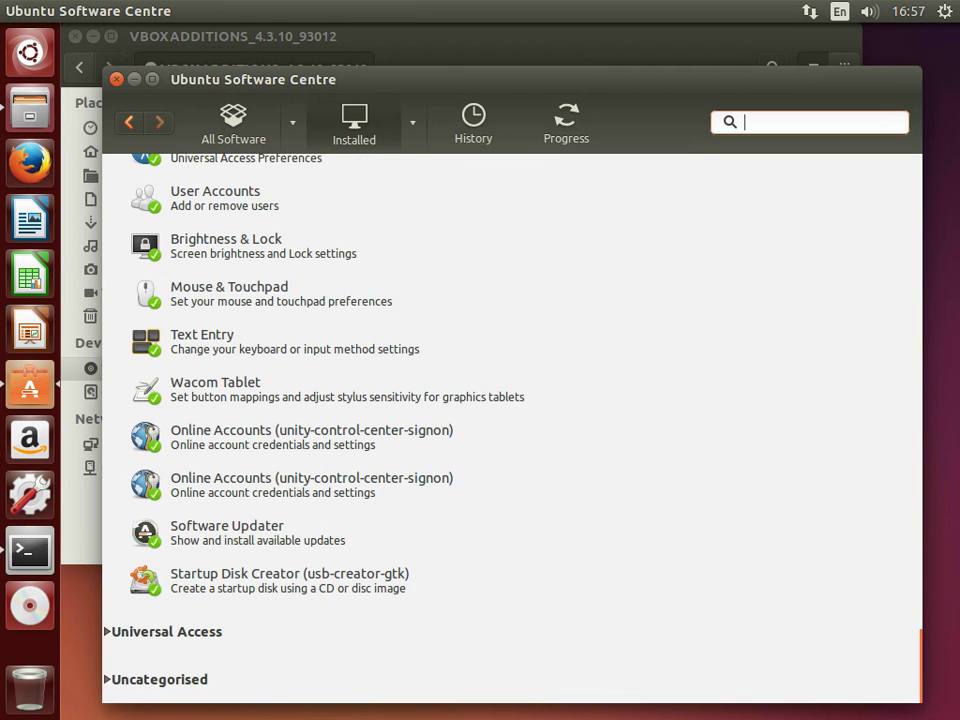
Expand the Universal Access and Uncategorised categories and examine the remaining installed applications to the end of the list.
{"action": "left_click", "coordinate": [160, 631]}
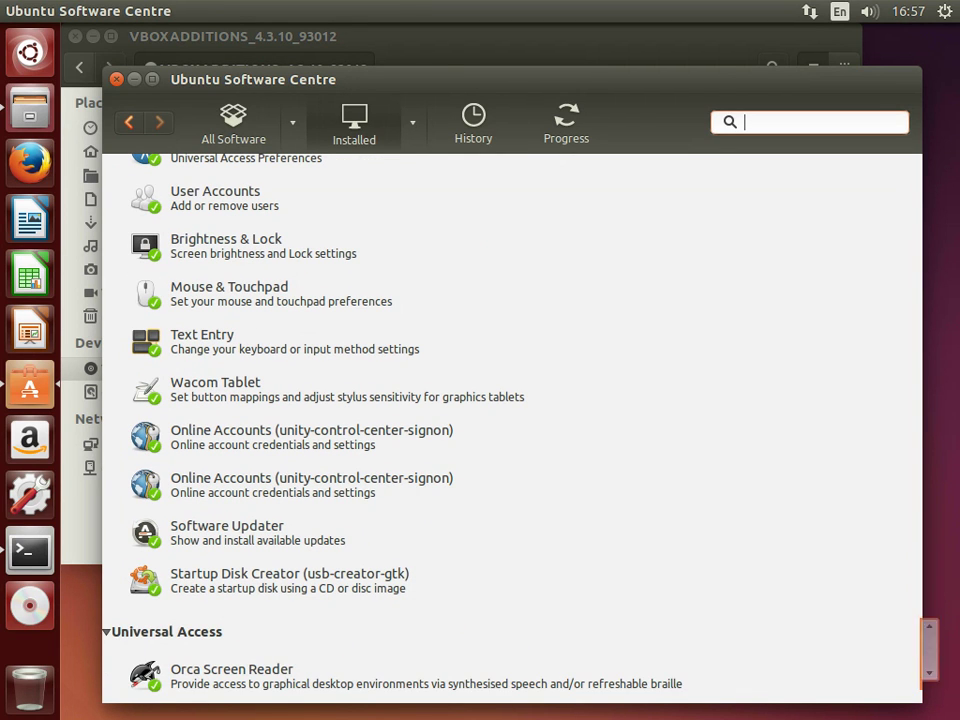
{"action": "scroll", "coordinate": [697, 488], "scroll_direction": "down", "scroll_amount": 2}
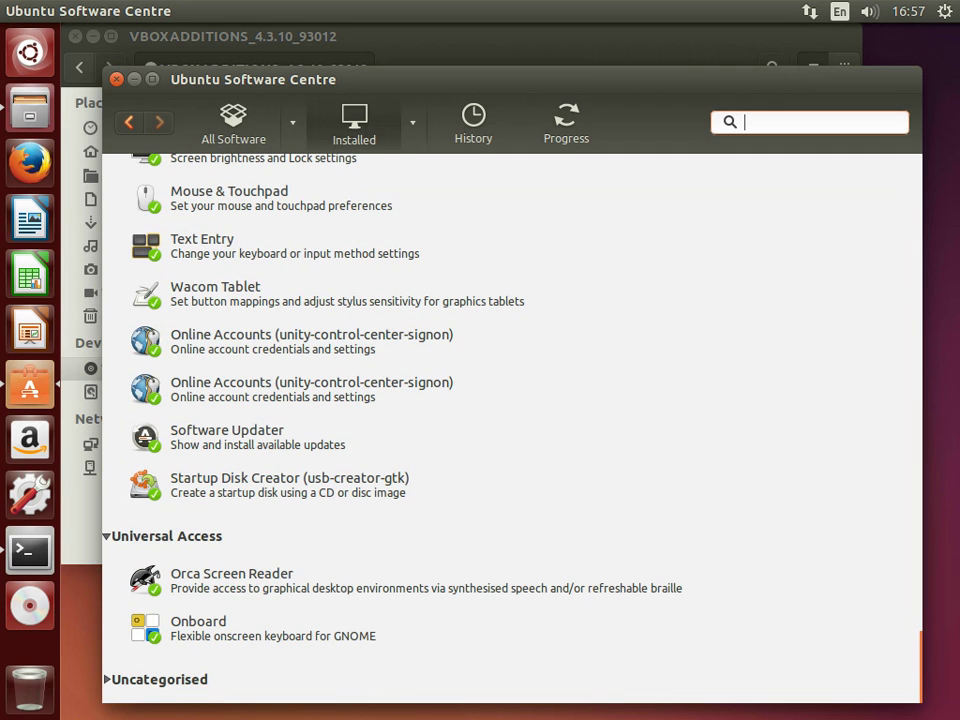
{"action": "left_click", "coordinate": [160, 679]}
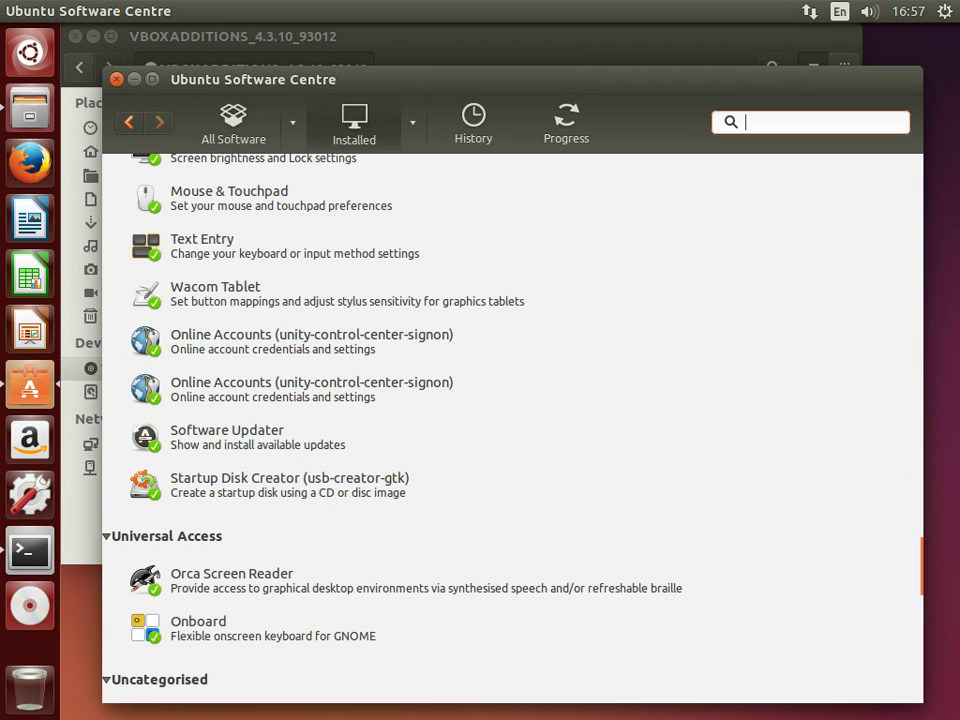
{"action": "scroll", "coordinate": [512, 430], "scroll_direction": "down", "scroll_amount": 3}
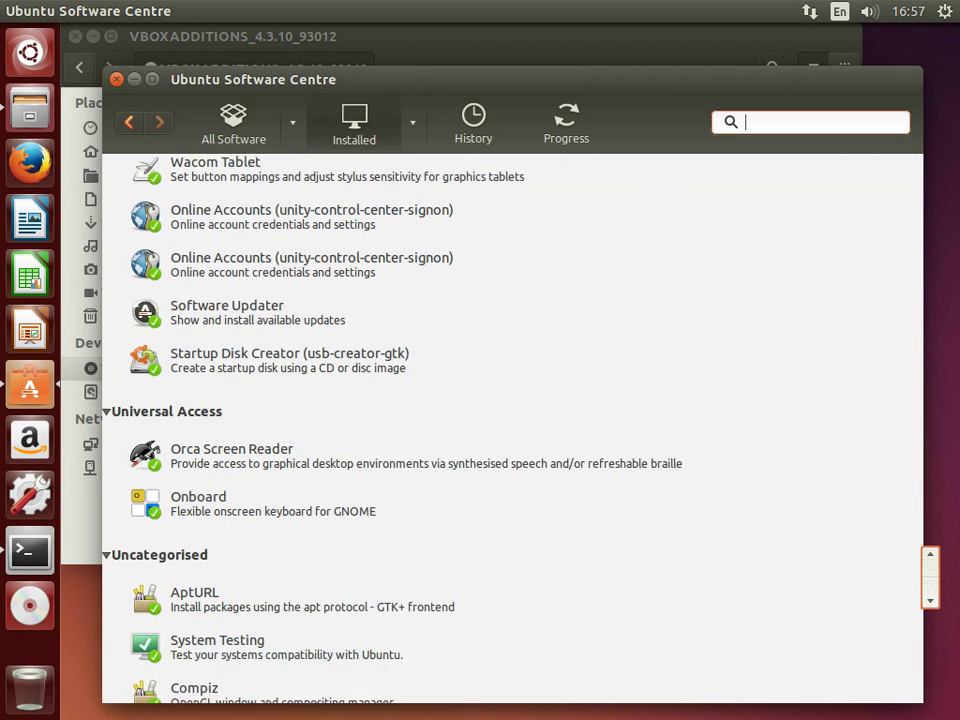
{"action": "scroll", "coordinate": [512, 430], "scroll_direction": "down", "scroll_amount": 3}
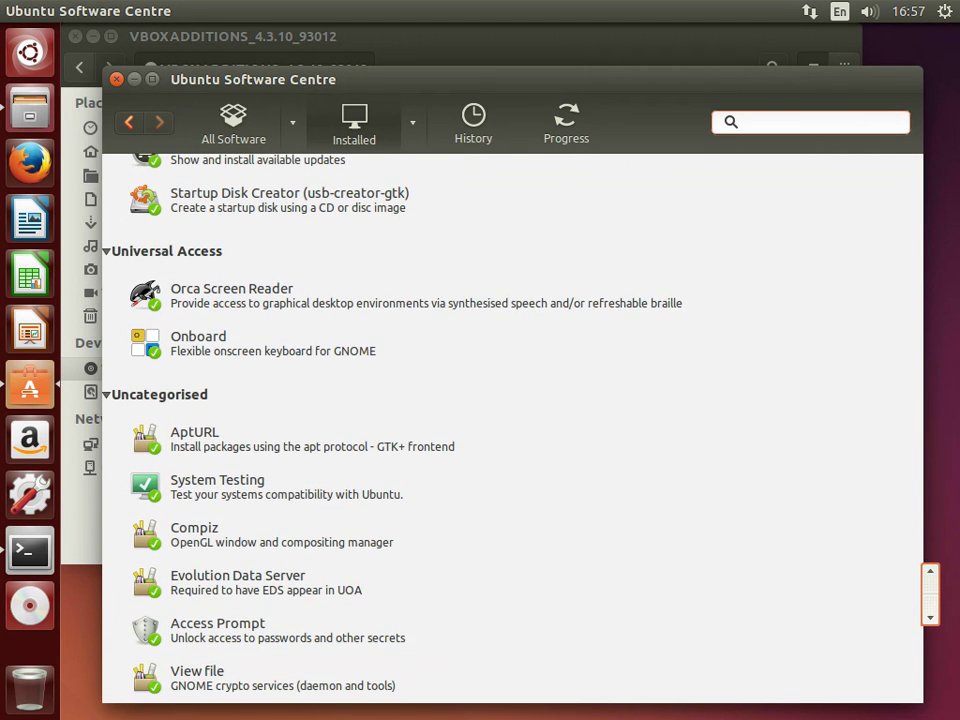
{"action": "scroll", "coordinate": [512, 430], "scroll_direction": "down", "scroll_amount": 6}
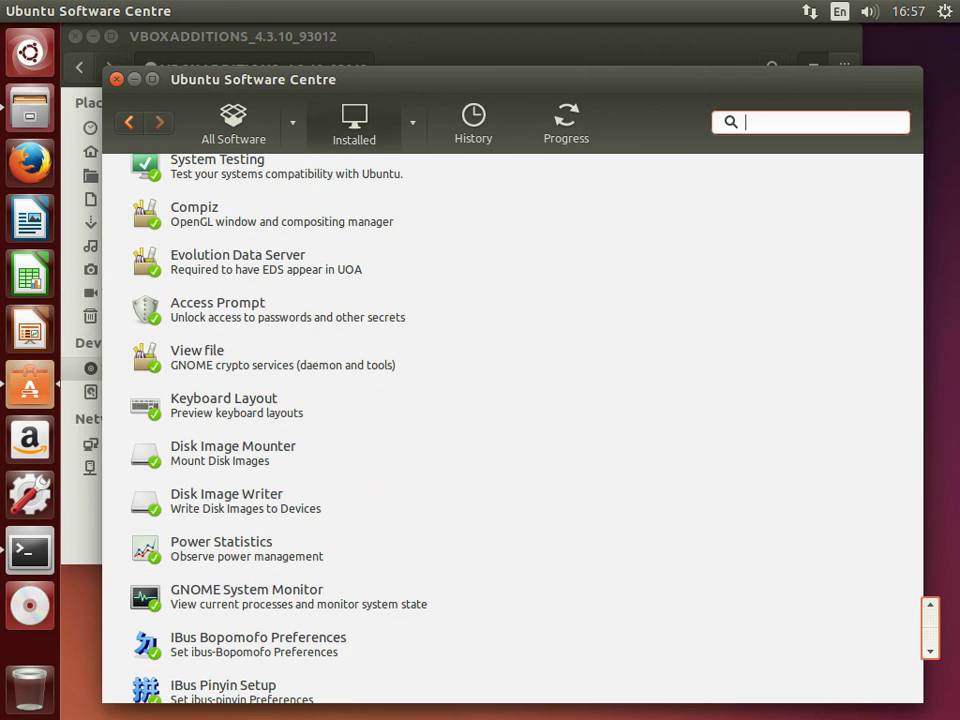
{"action": "scroll", "coordinate": [512, 430], "scroll_direction": "down", "scroll_amount": 4}
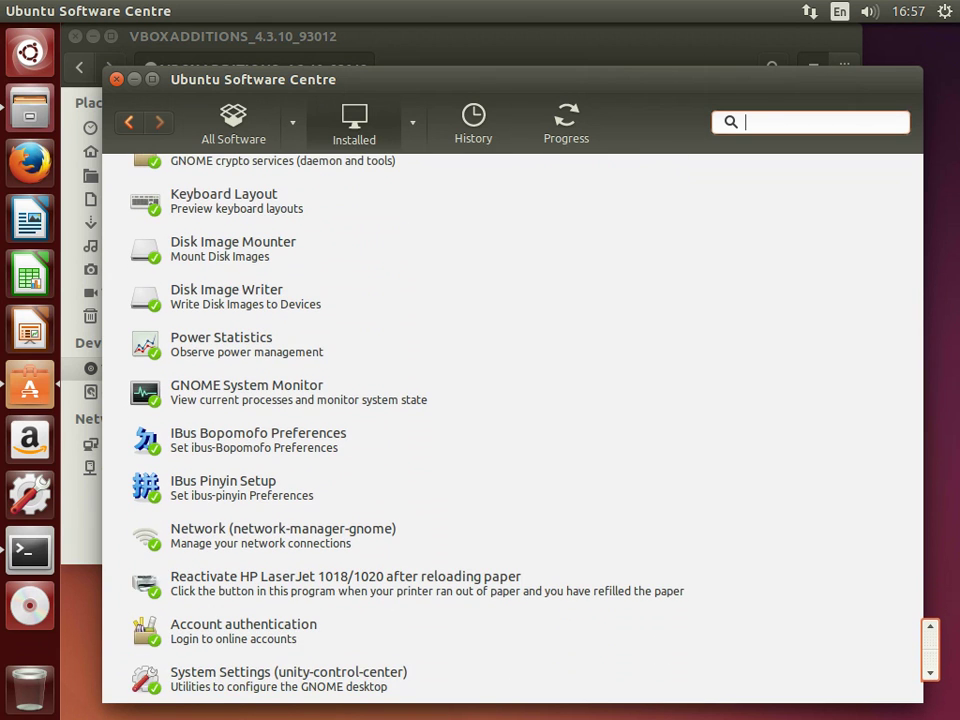
{"action": "scroll", "coordinate": [512, 430], "scroll_direction": "down", "scroll_amount": 4}
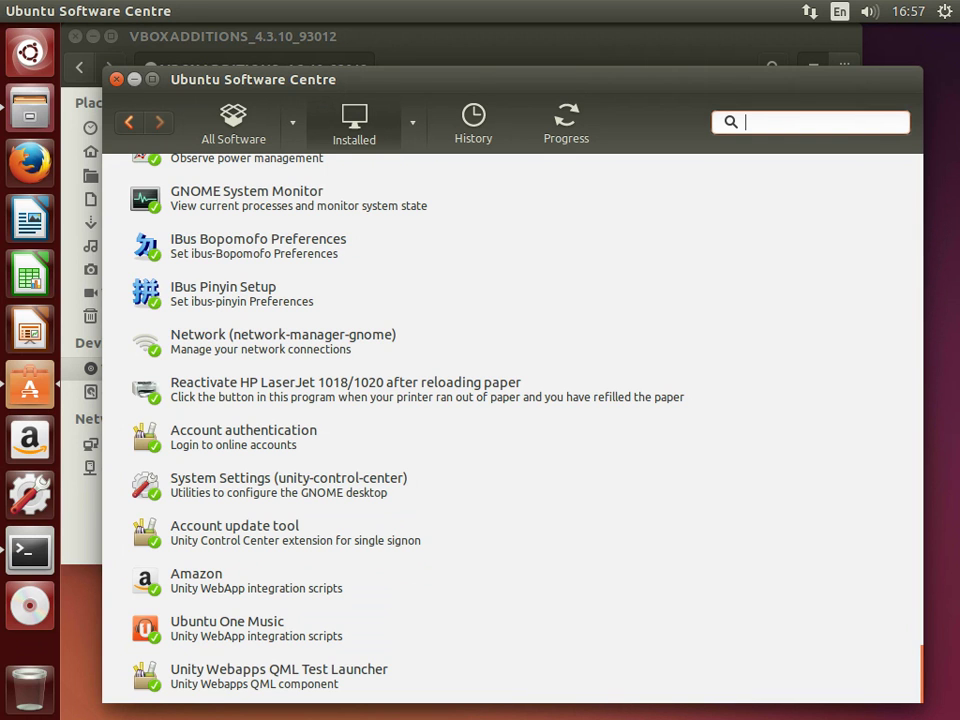
Minimise the Software Centre window and the VBOXADDITIONS file manager window to clear the desktop.
{"action": "left_click", "coordinate": [134, 79]}
{"action": "left_click", "coordinate": [93, 36]}
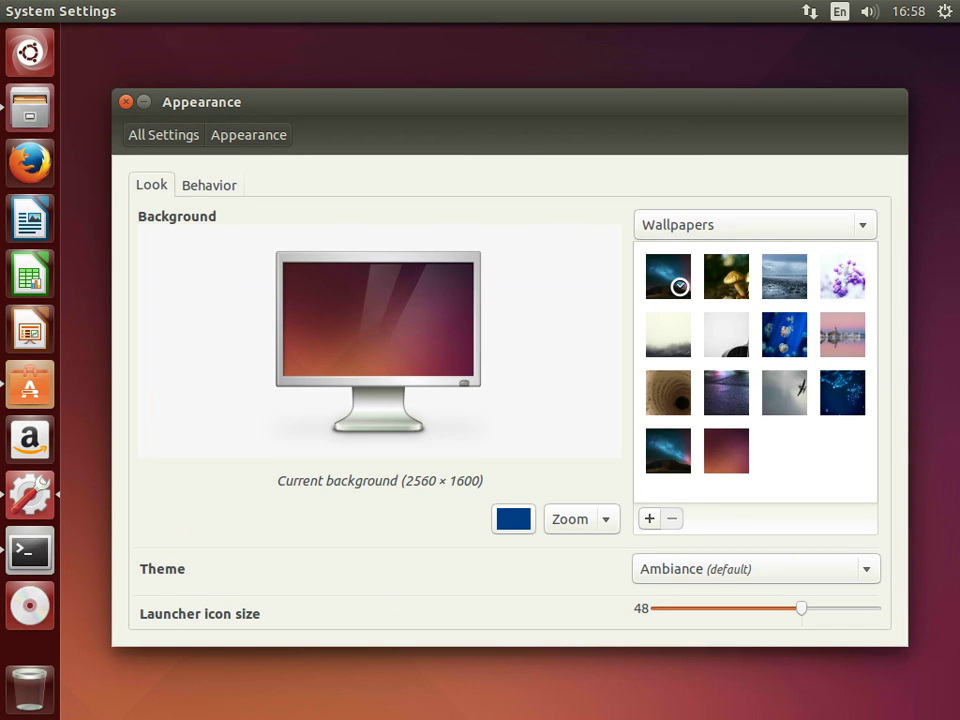
Try the Sea Fury, Ubuntu and Berries wallpapers as the desktop background in the Appearance settings.
{"action": "left_click", "coordinate": [784, 392]}
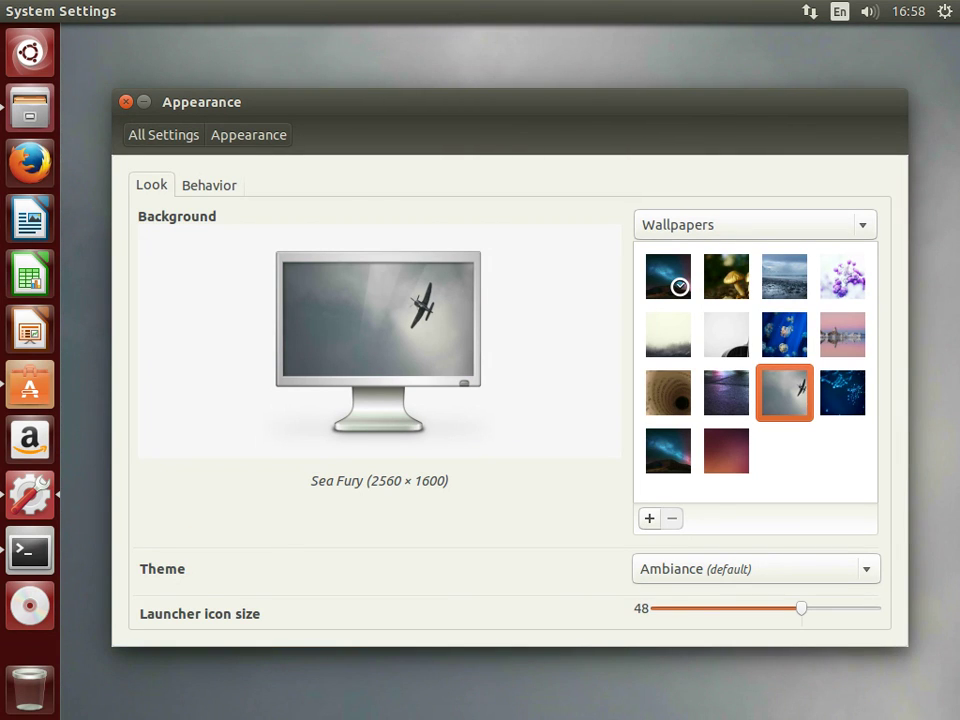
{"action": "left_click", "coordinate": [726, 450]}
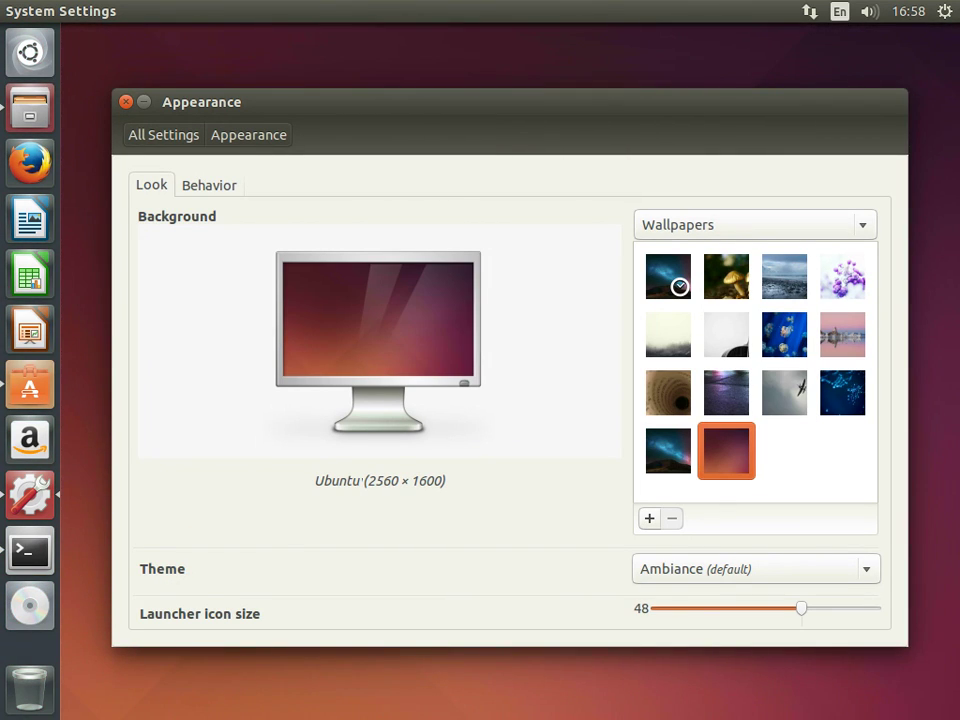
{"action": "left_click", "coordinate": [842, 276]}
Browse the Pictures Folder and Colors & Gradients background sources and try the Vertical Gradient as the desktop background.
{"action": "left_click", "coordinate": [755, 224]}
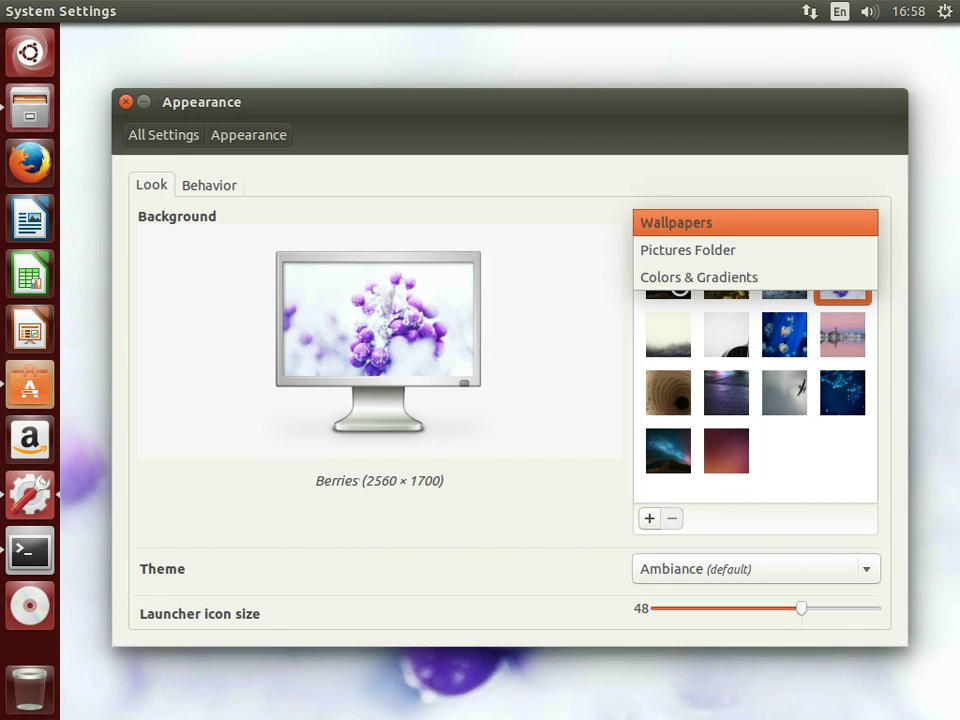
{"action": "key", "text": "Down"}
{"action": "key", "text": "Return"}
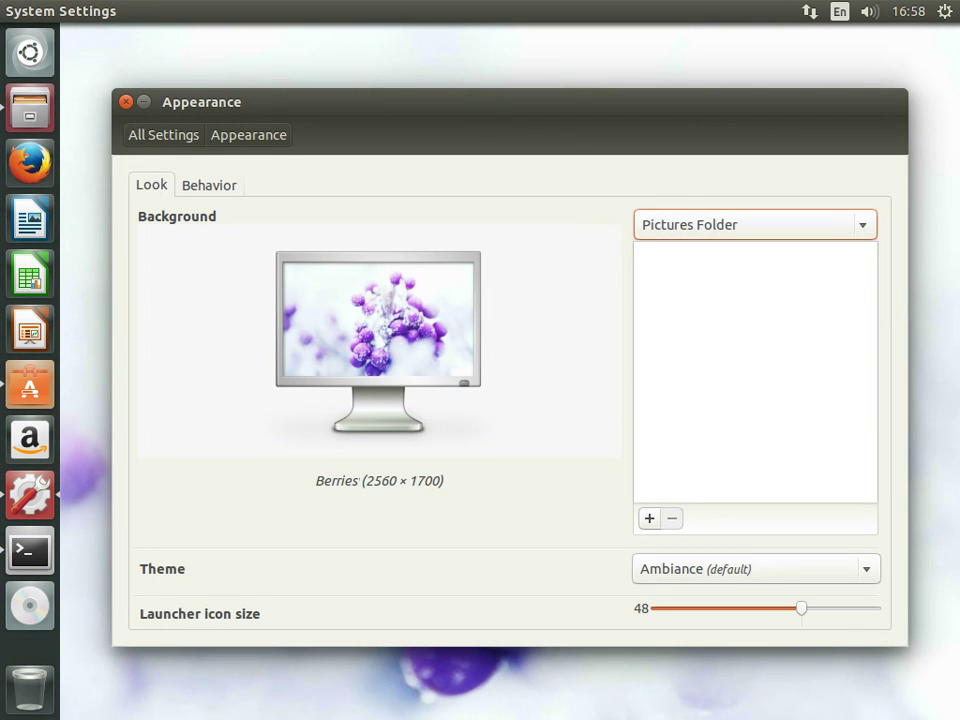
{"action": "key", "text": "space"}
{"action": "key", "text": "Down"}
{"action": "key", "text": "Return"}
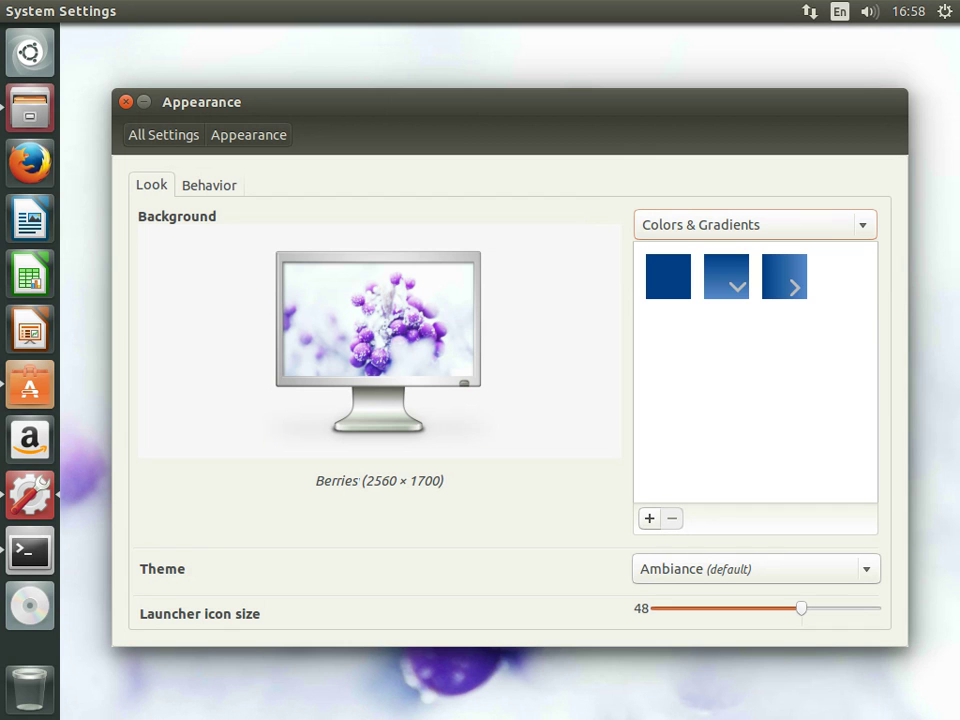
{"action": "left_click", "coordinate": [726, 276]}
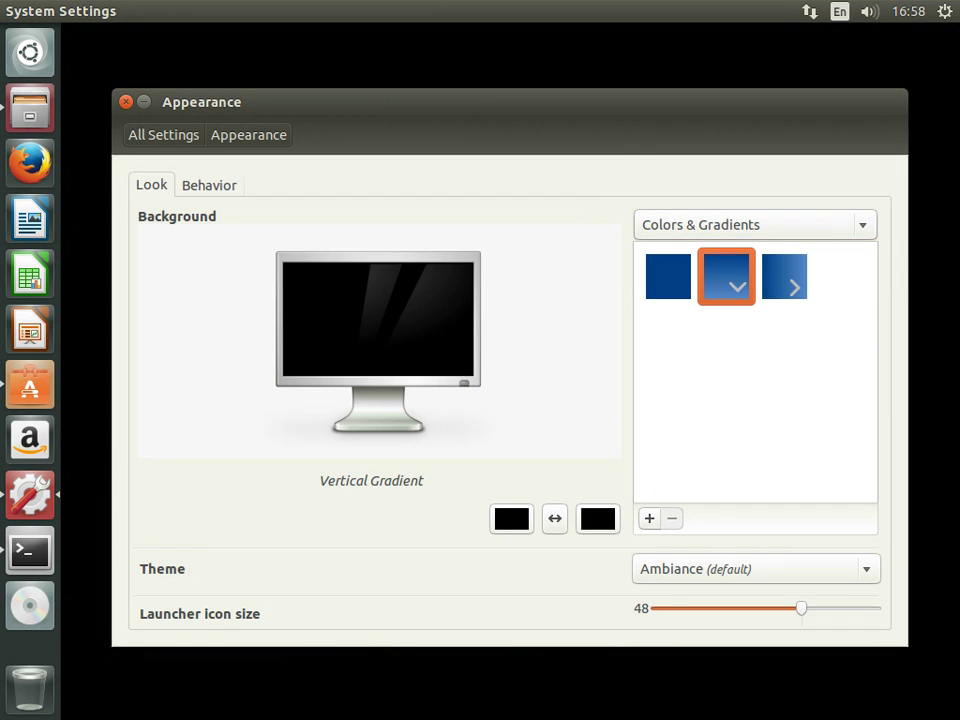
Return to the Wallpapers collection and set the Ubuntu wallpaper as the desktop background.
{"action": "key", "text": "space"}
{"action": "key", "text": "Up"}
{"action": "key", "text": "Up"}
{"action": "key", "text": "Return"}
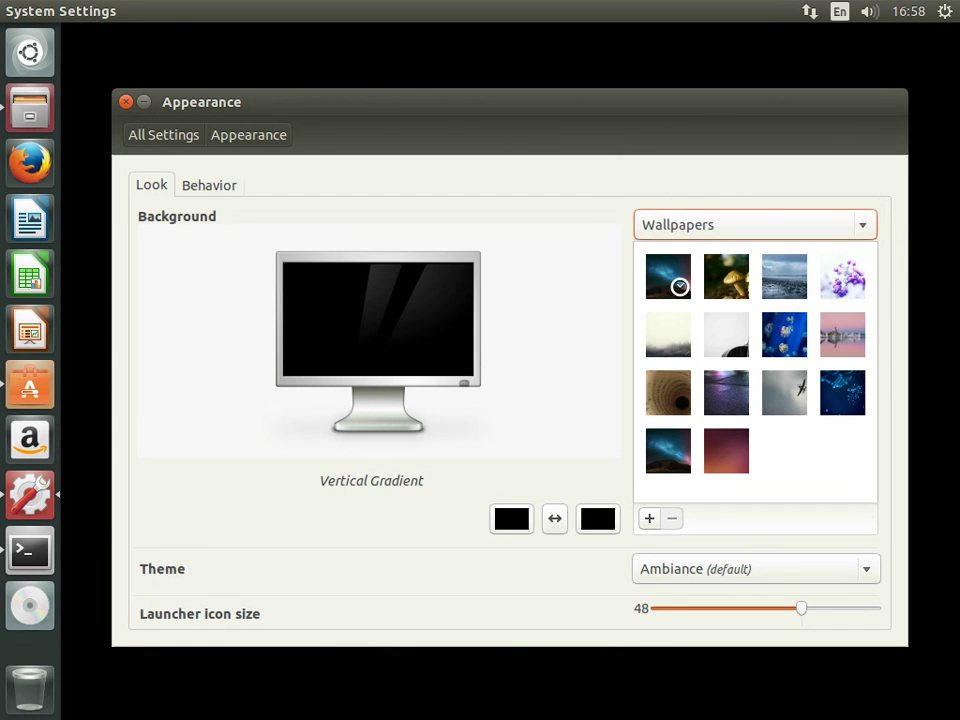
{"action": "left_click", "coordinate": [726, 450]}
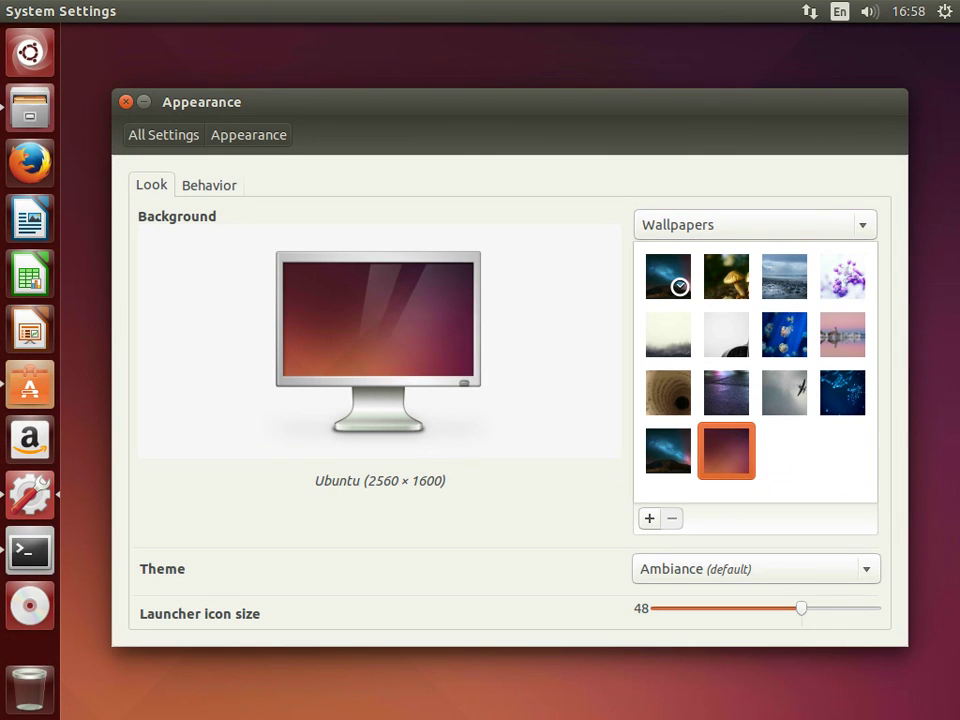
Switch the desktop theme to Radiance and reduce the launcher icon size to 38.
{"action": "left_click", "coordinate": [756, 568]}
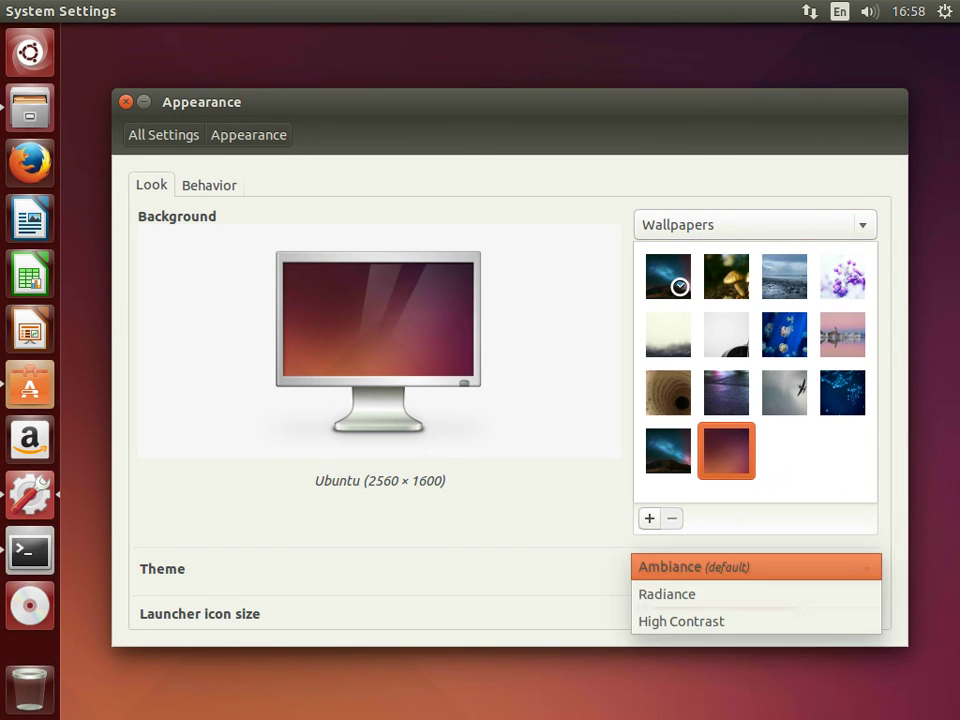
{"action": "left_click", "coordinate": [756, 568]}
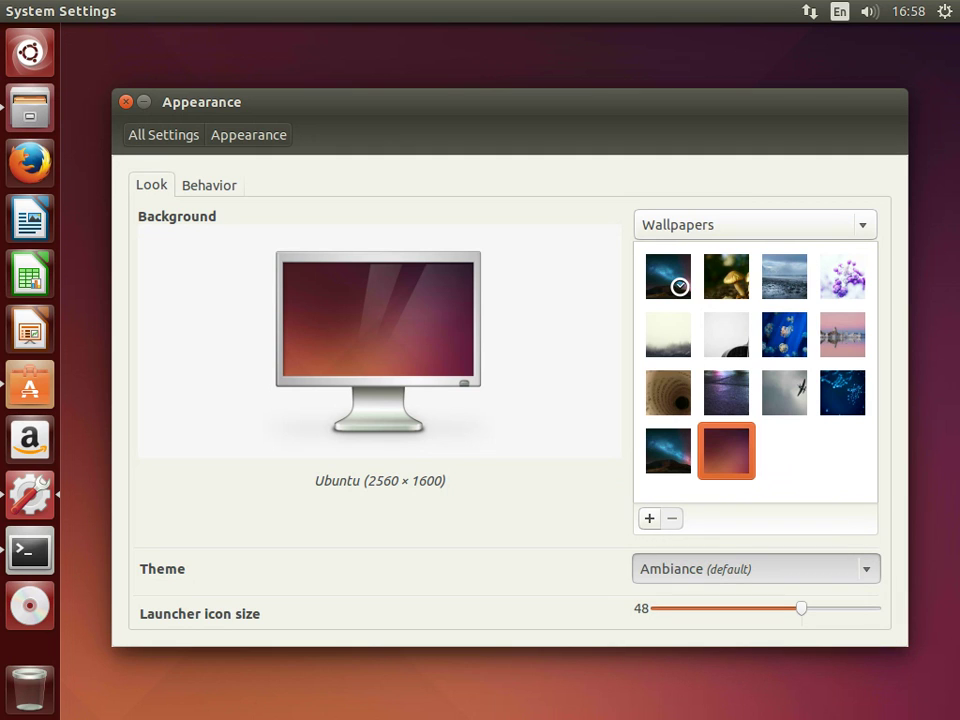
{"action": "key", "text": "Left"}
{"action": "key", "text": "Left"}
{"action": "key", "text": "Left"}
{"action": "key", "text": "Left"}
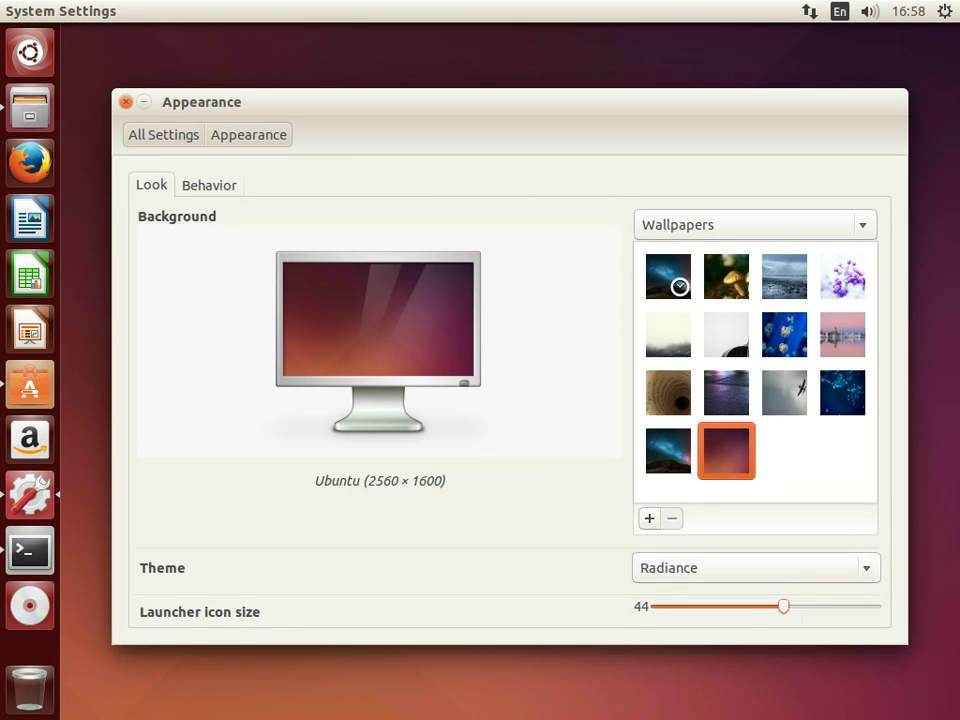
{"action": "key", "text": "Left"}
{"action": "key", "text": "Left"}
{"action": "key", "text": "Left"}
{"action": "key", "text": "Left"}
{"action": "key", "text": "Left"}
{"action": "key", "text": "Left"}
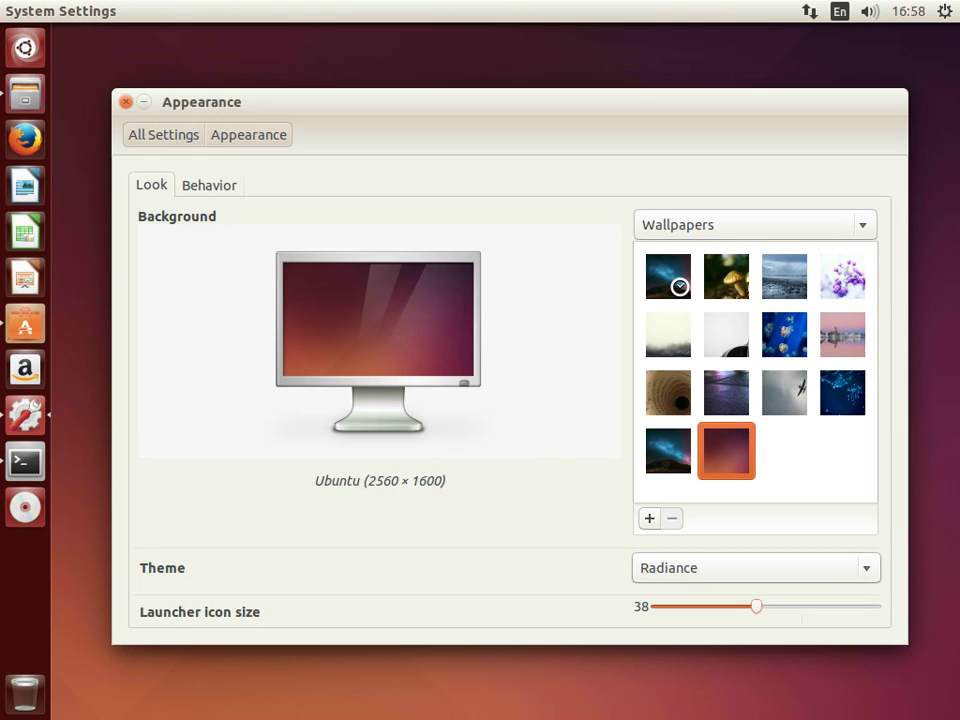
Try the High Contrast theme and return the desktop to the default Ambiance theme.
{"action": "left_click", "coordinate": [756, 567]}
{"action": "left_click", "coordinate": [690, 591]}
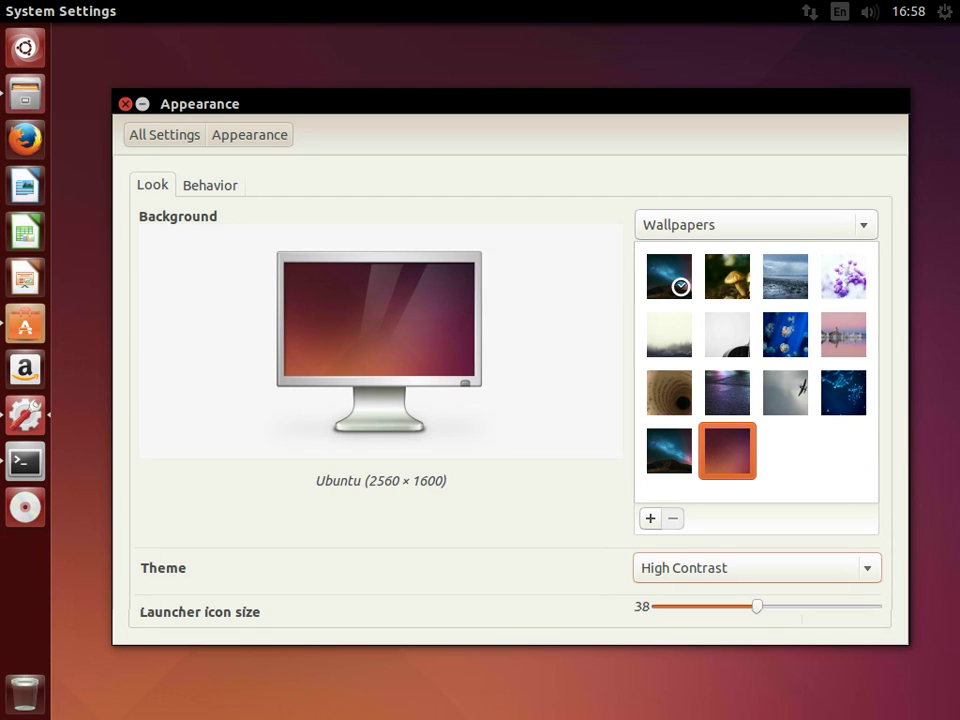
{"action": "left_click", "coordinate": [756, 567]}
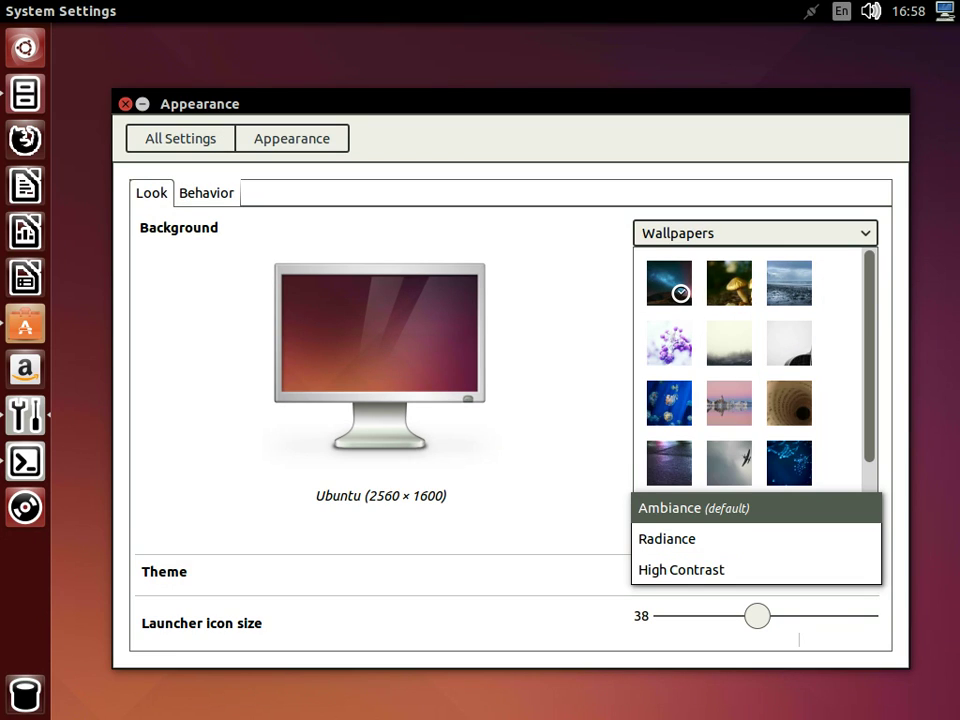
{"action": "key", "text": "Down"}
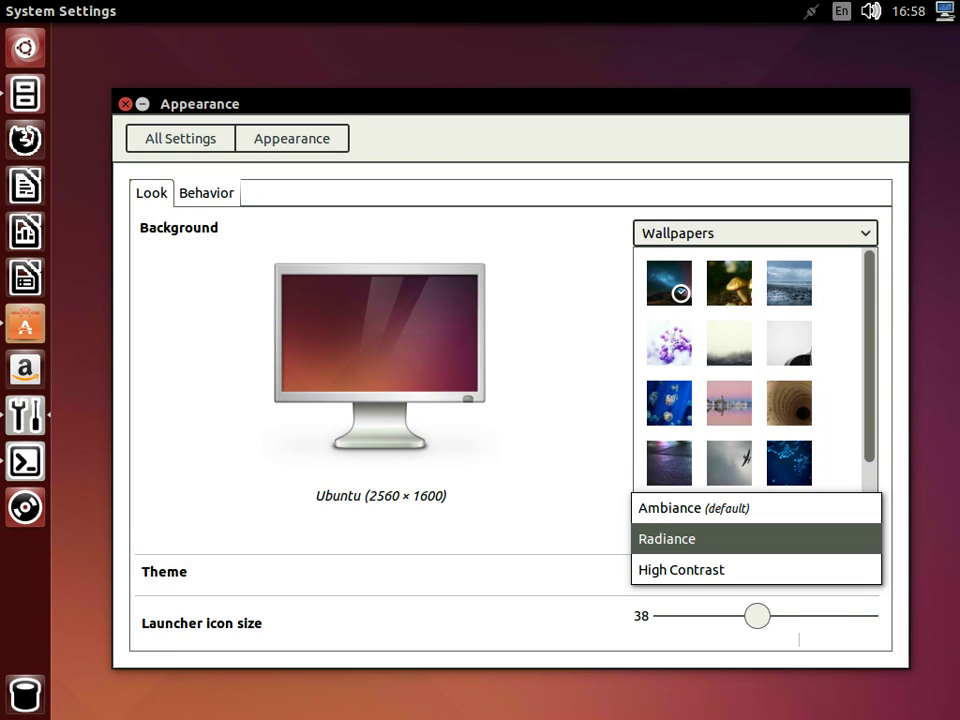
{"action": "key", "text": "Return"}
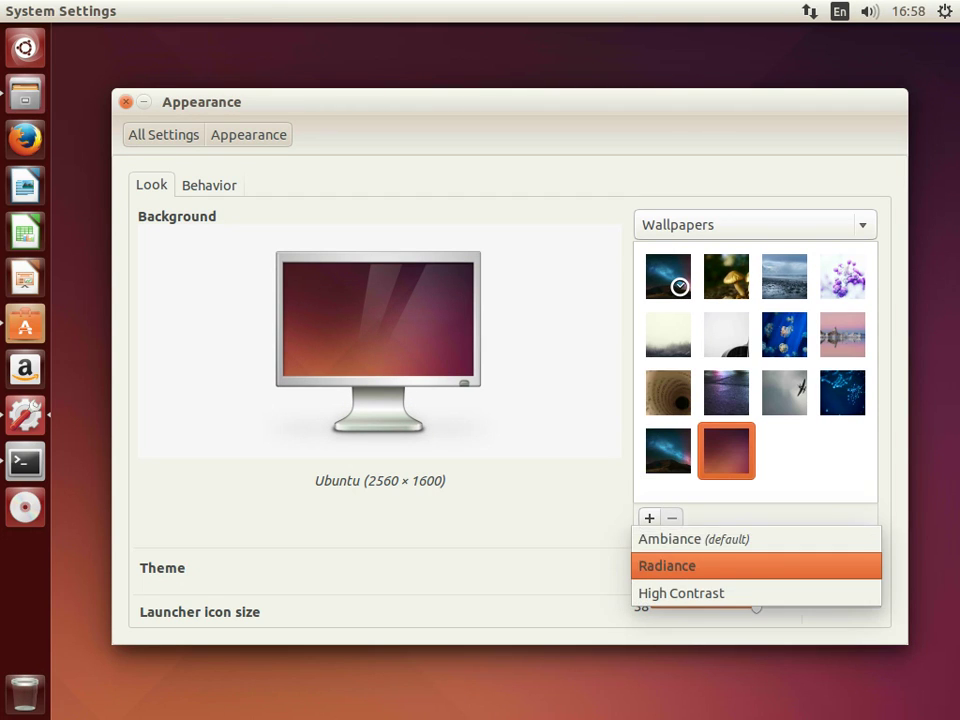
{"action": "key", "text": "Up"}
{"action": "key", "text": "Return"}
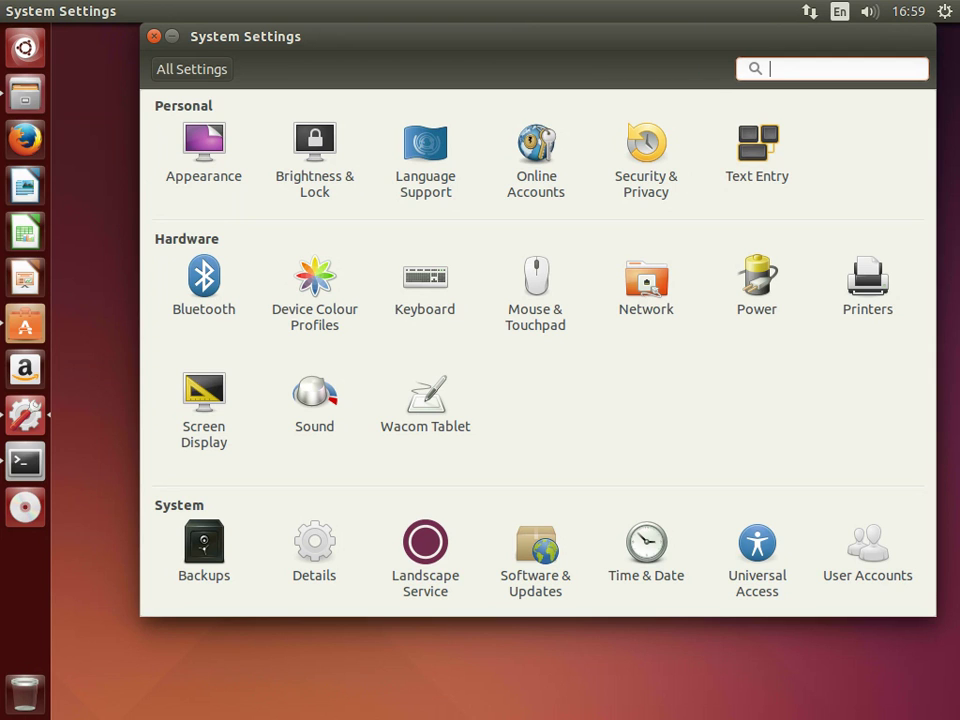
Review the Keyboard typing settings and the Network settings for the wired connection and network proxy, returning to all settings.
{"action": "left_click", "coordinate": [425, 290]}
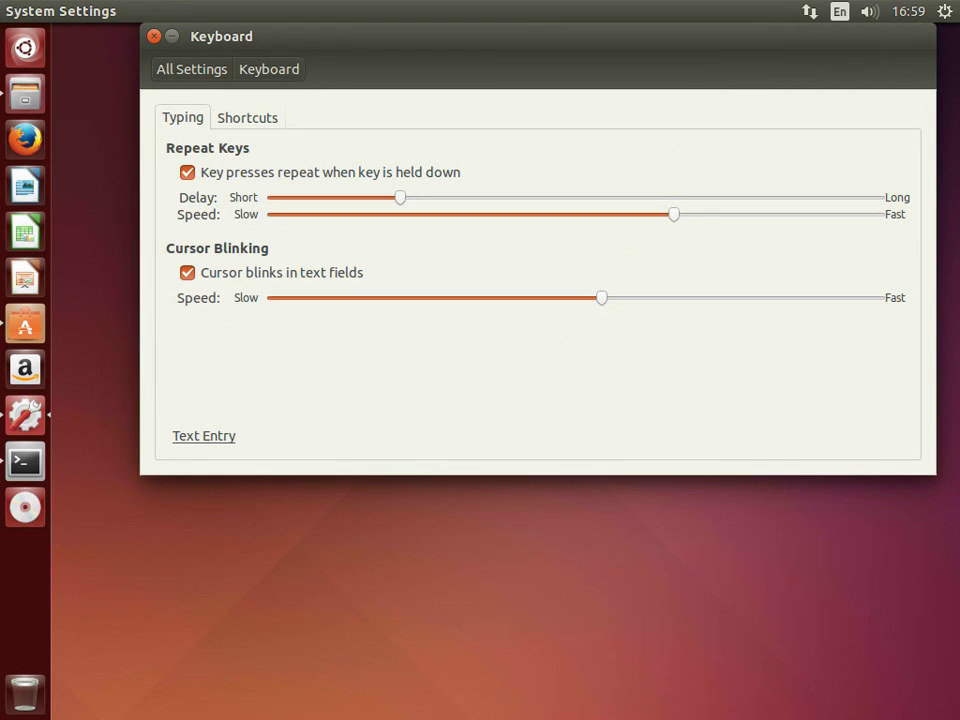
{"action": "left_click", "coordinate": [191, 69]}
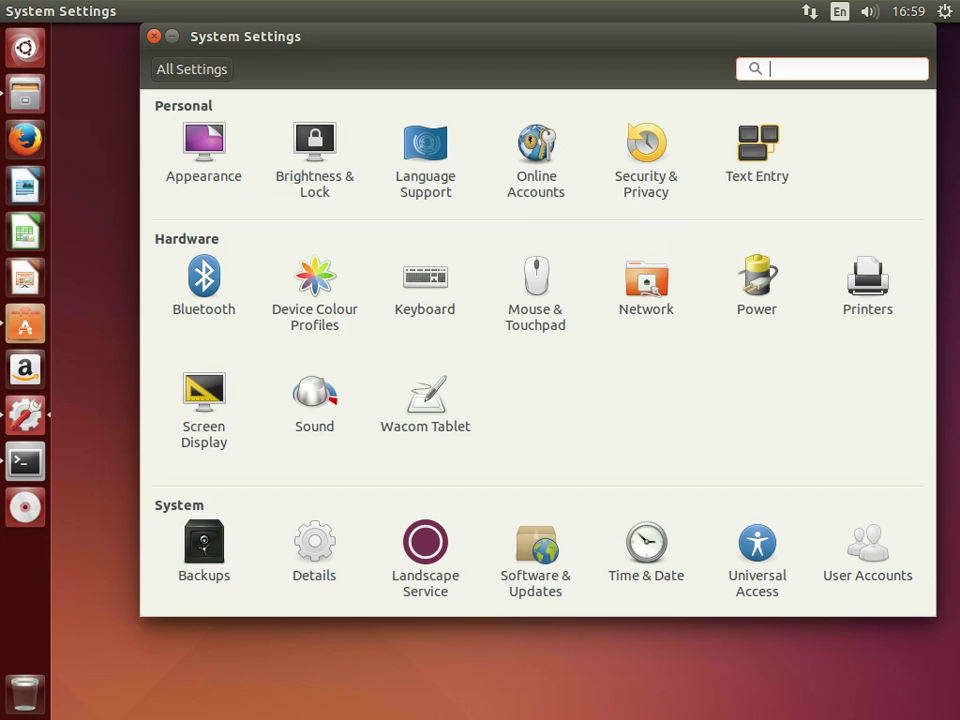
{"action": "left_click", "coordinate": [646, 290]}
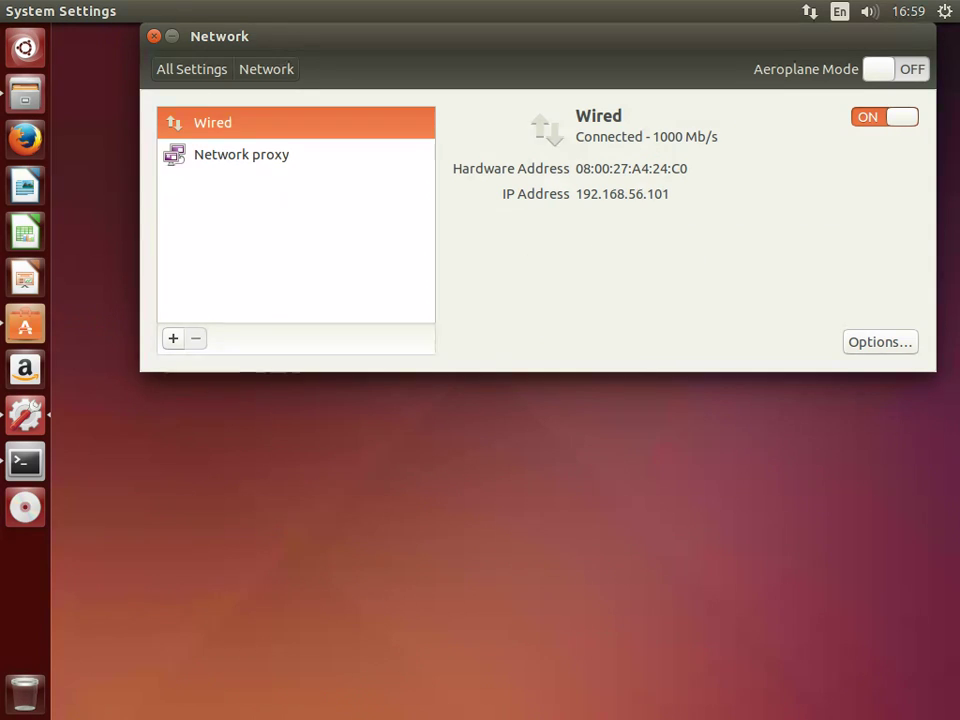
{"action": "left_click", "coordinate": [241, 154]}
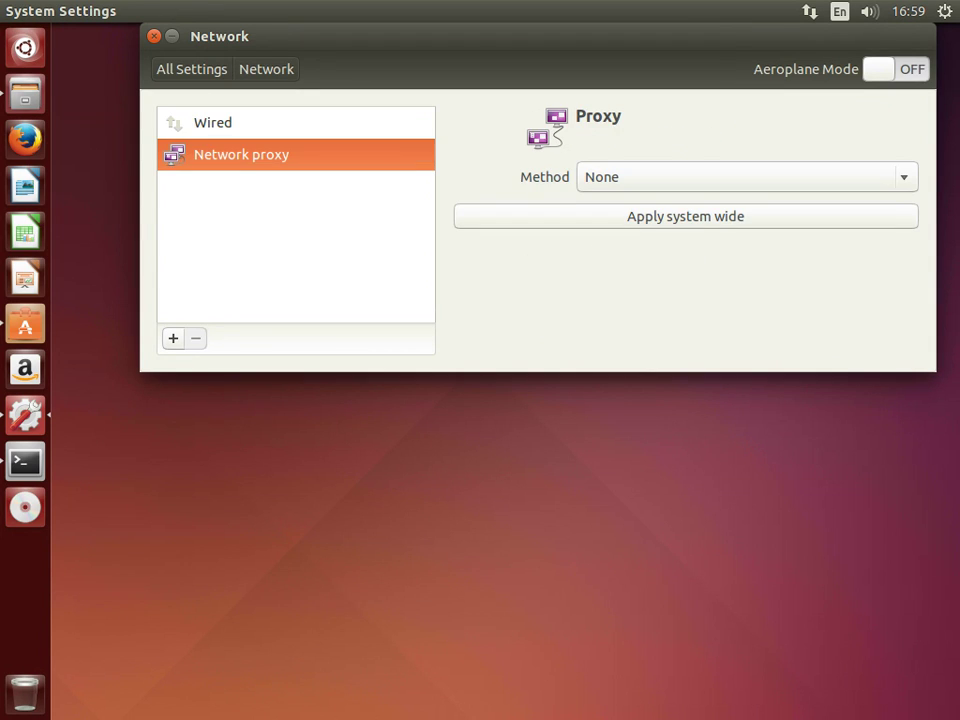
{"action": "left_click", "coordinate": [191, 69]}
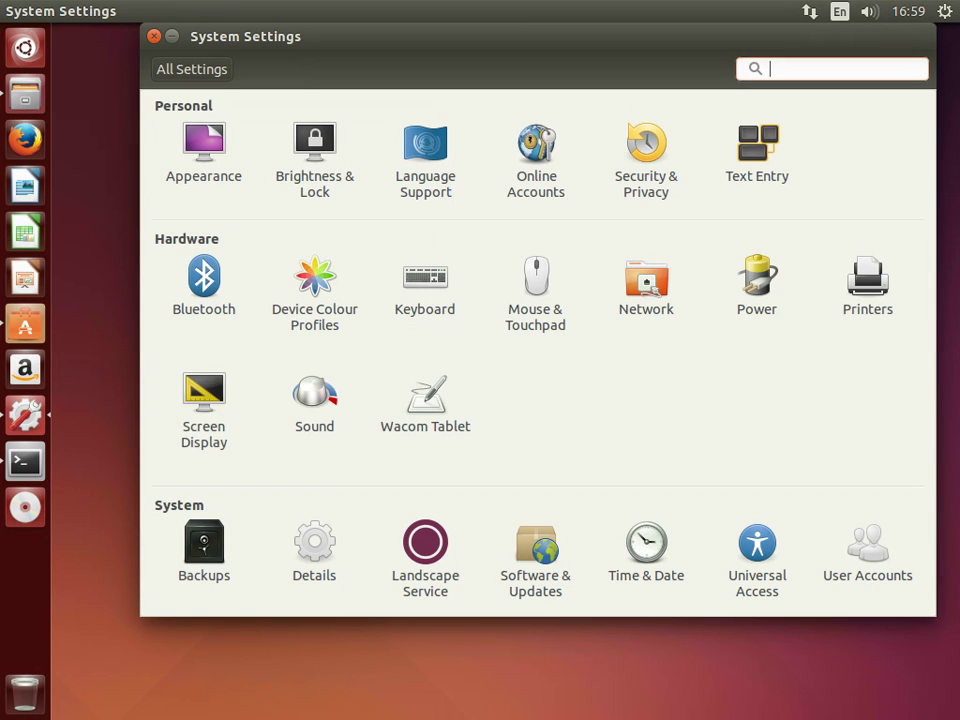
Review the Screen Display settings and the available resolution choices, returning to all settings without changing the resolution.
{"action": "left_click", "coordinate": [204, 410]}
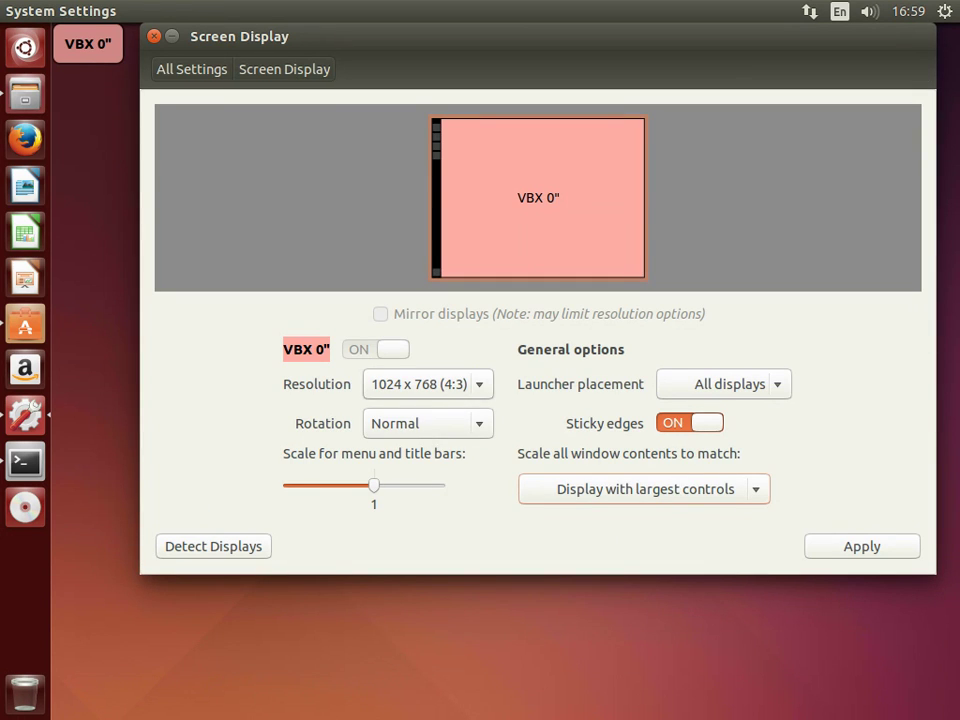
{"action": "left_click", "coordinate": [428, 384]}
{"action": "key", "text": "Return"}
{"action": "left_click", "coordinate": [191, 69]}
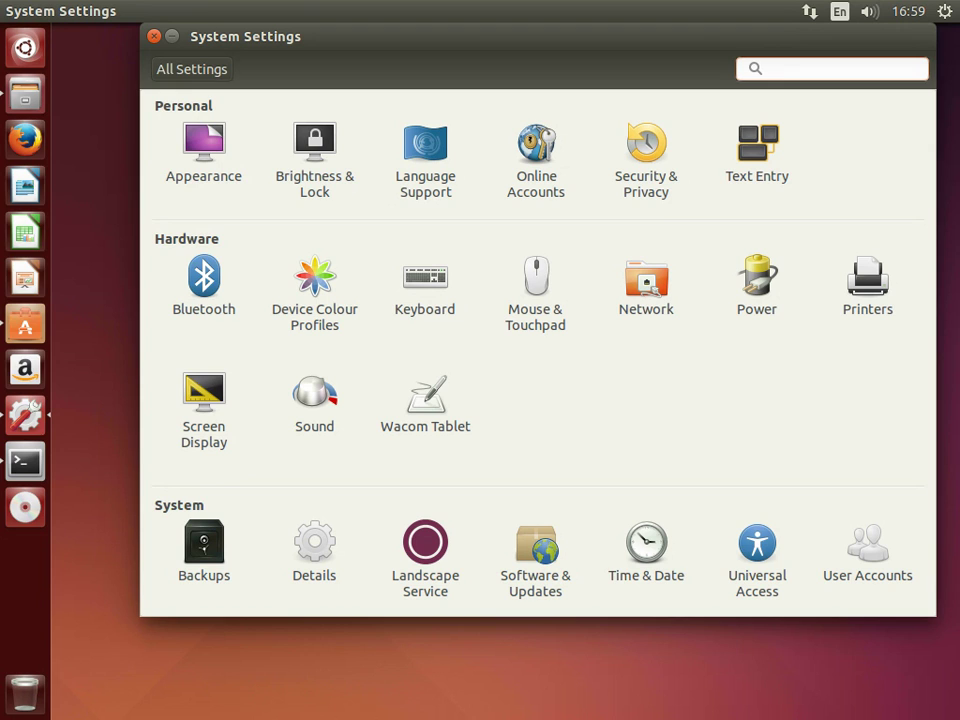
Review the system Details overview, default applications, removable media and legal notice, and look at the User Accounts settings.
{"action": "left_click", "coordinate": [314, 560]}
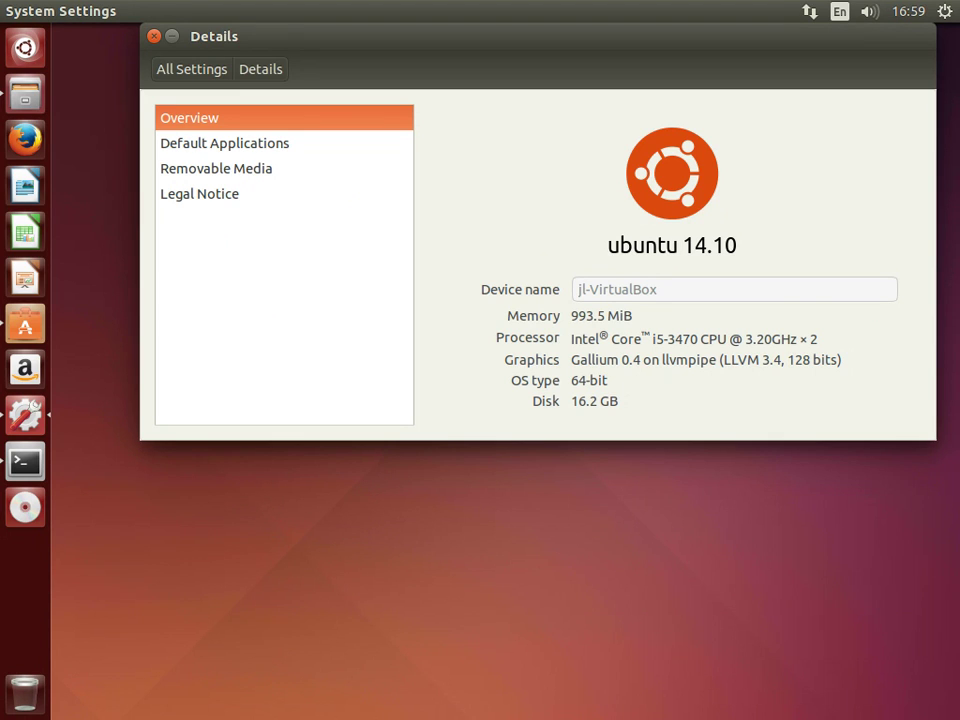
{"action": "left_click", "coordinate": [224, 143]}
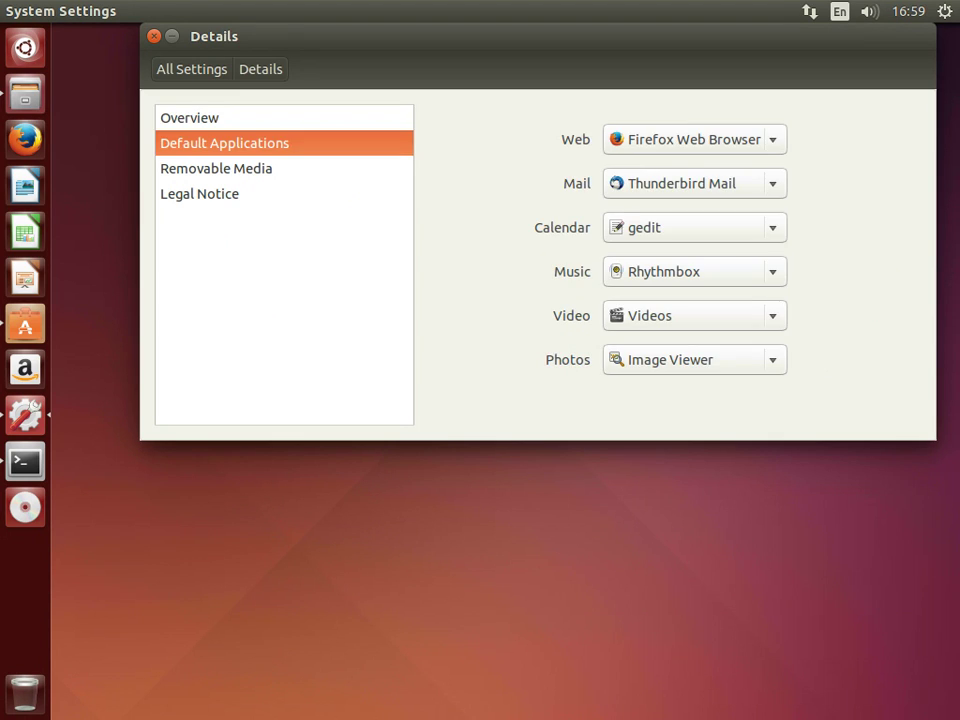
{"action": "left_click", "coordinate": [216, 168]}
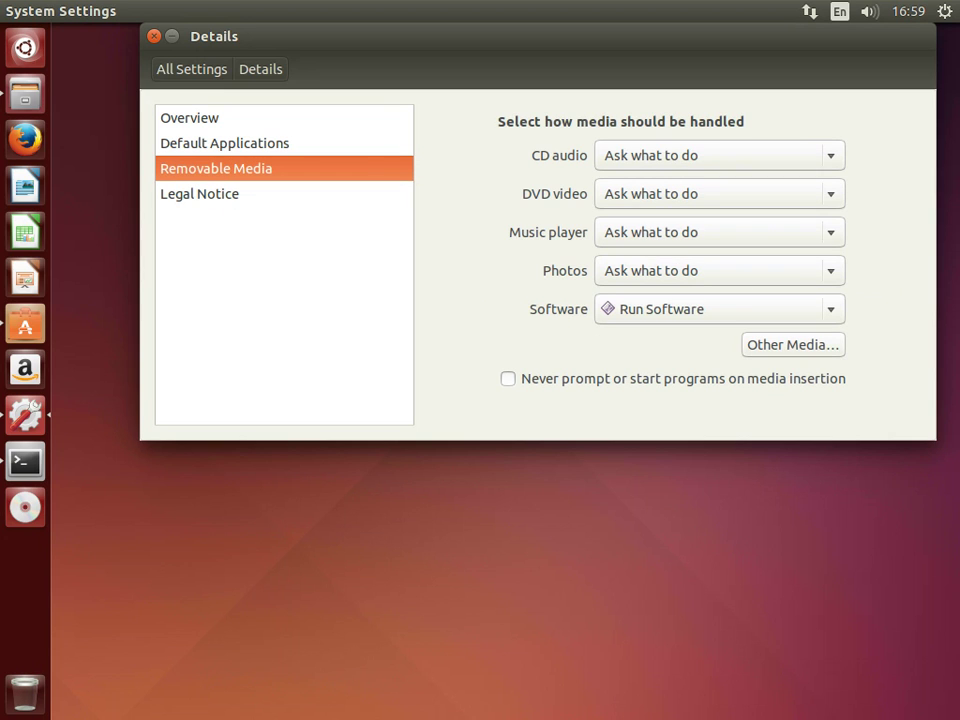
{"action": "left_click", "coordinate": [199, 193]}
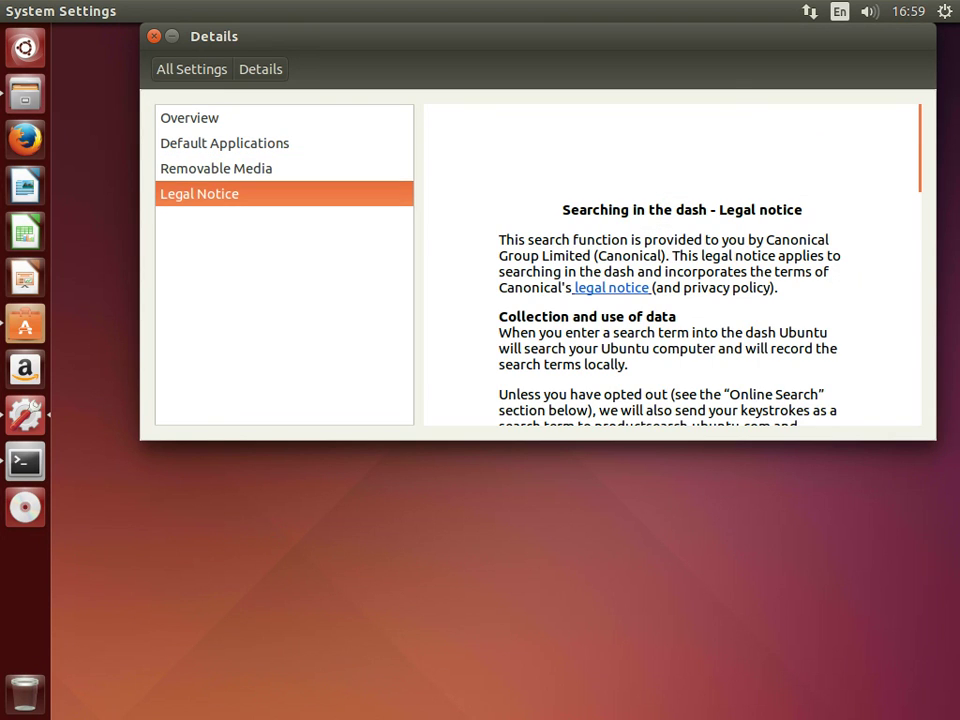
{"action": "left_click", "coordinate": [191, 69]}
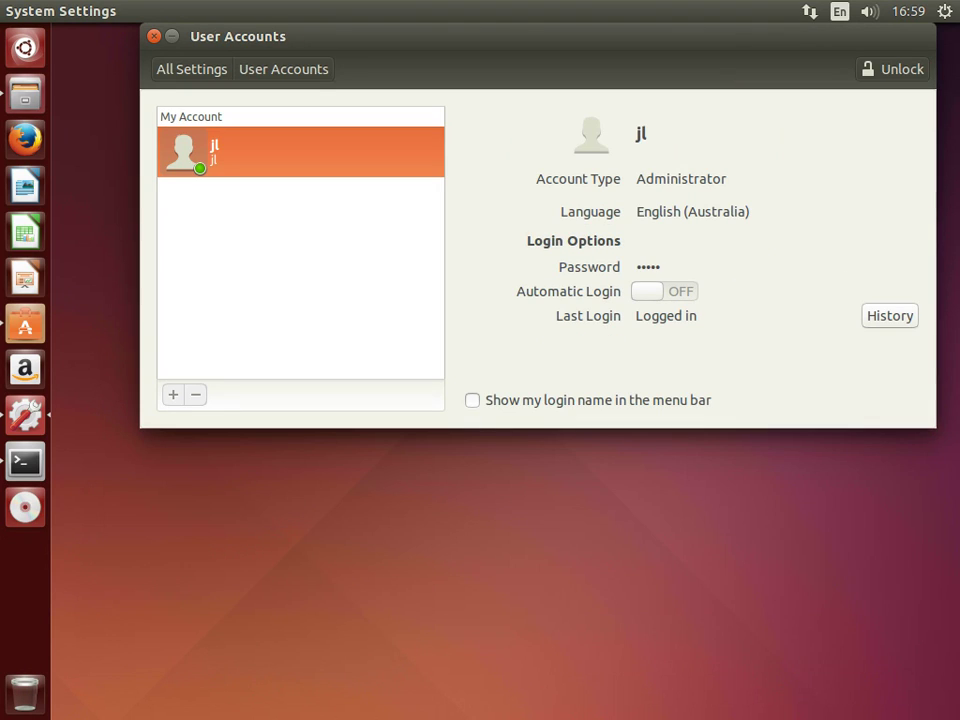
{"action": "left_click", "coordinate": [191, 69]}
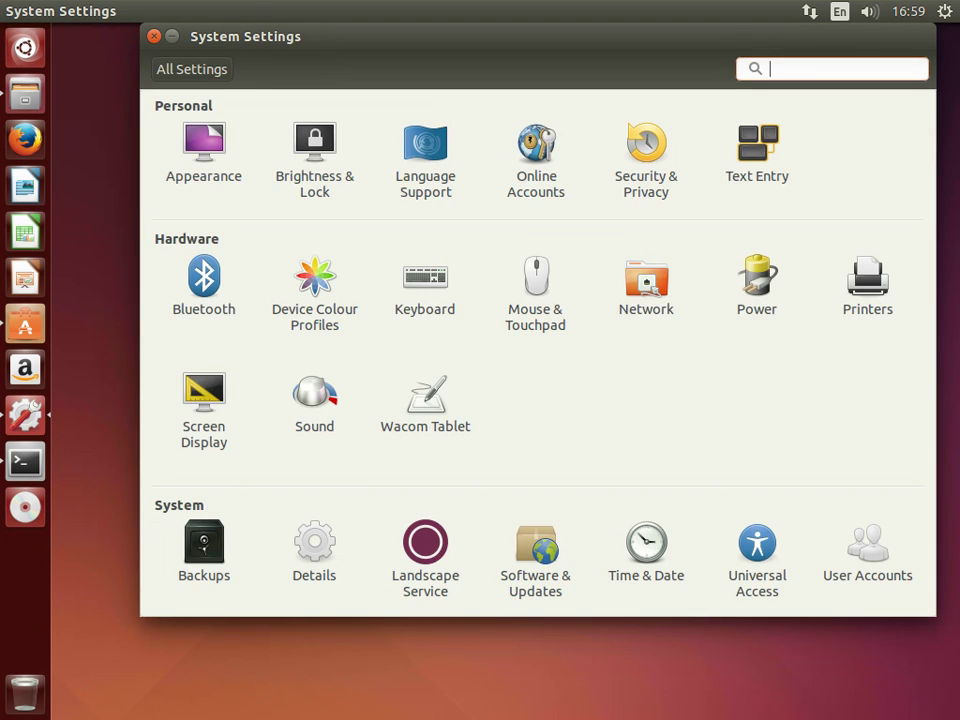
In the Universal Access seeing options, toggle High Contrast on and off and turn on Large Text.
{"action": "left_click", "coordinate": [756, 574]}
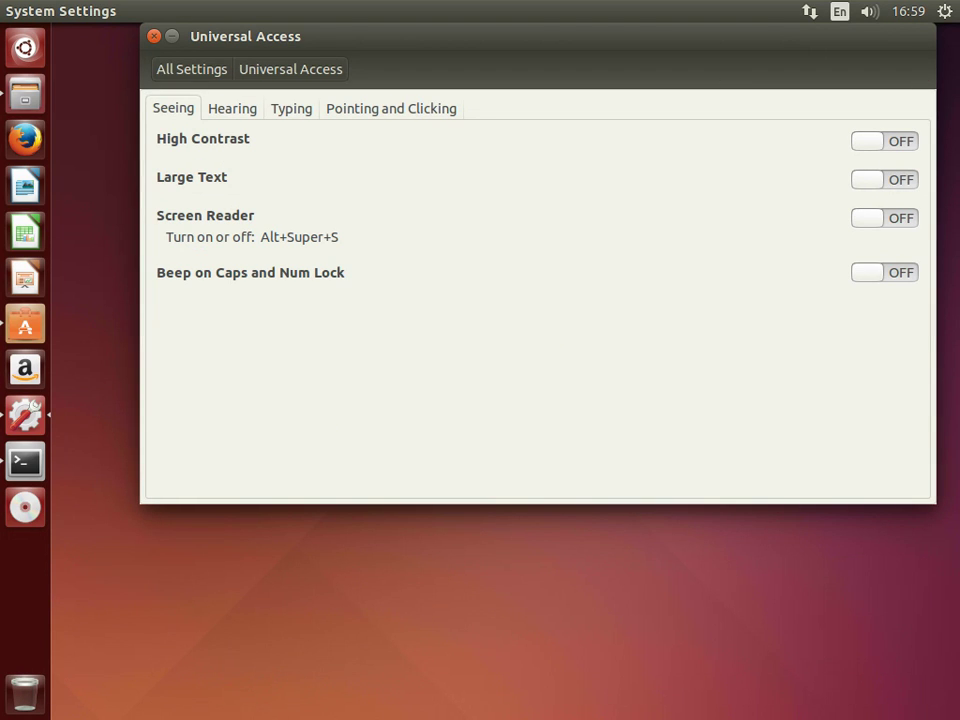
{"action": "left_click", "coordinate": [884, 141]}
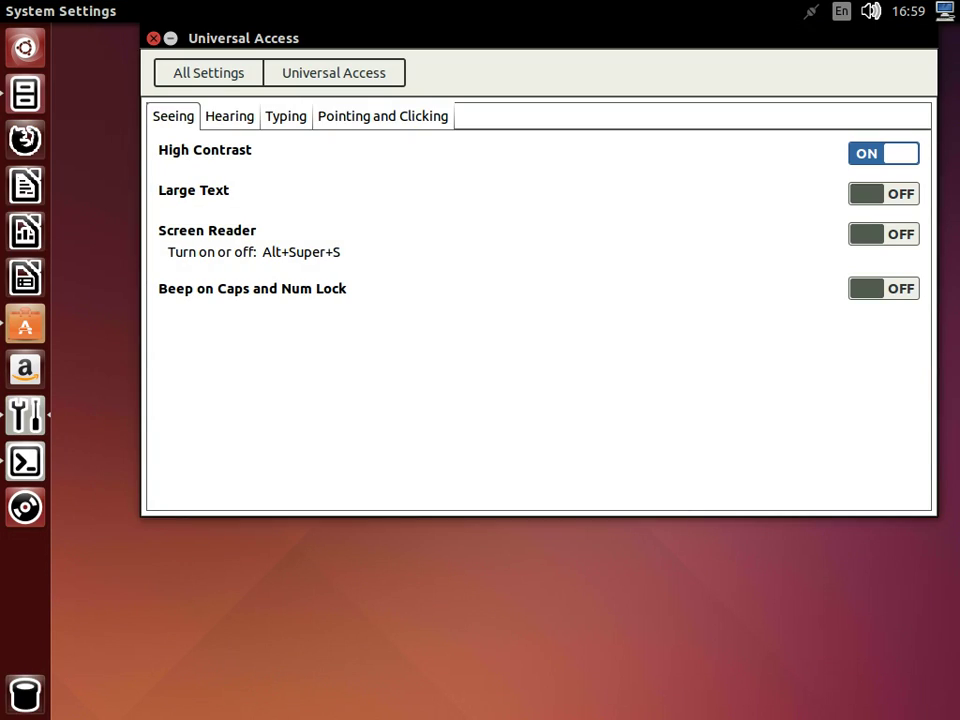
{"action": "left_click", "coordinate": [882, 153]}
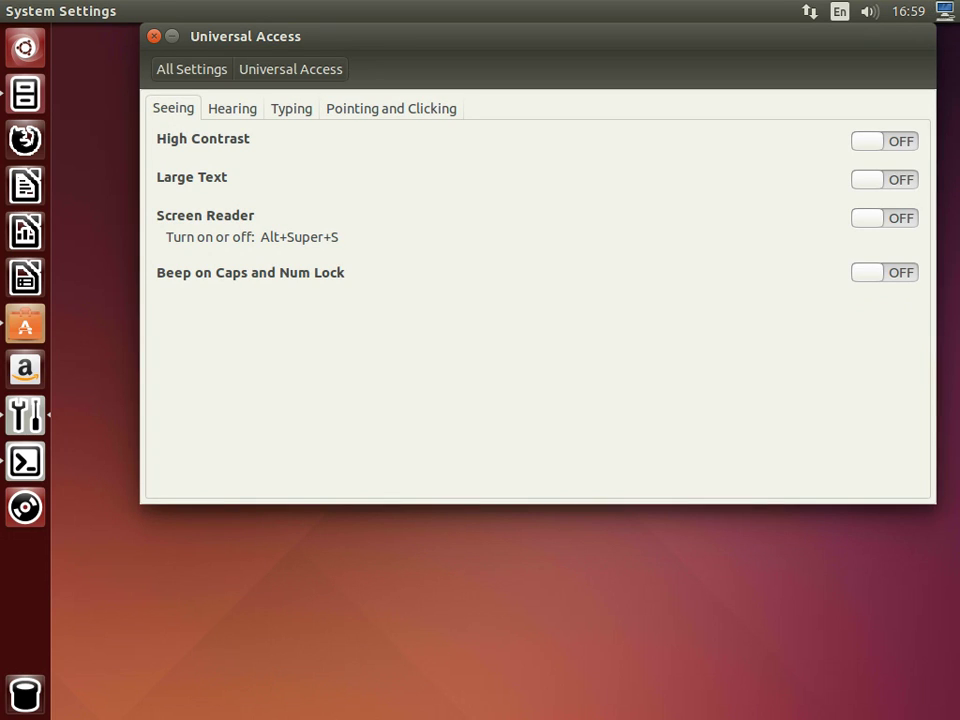
{"action": "left_click", "coordinate": [883, 193]}
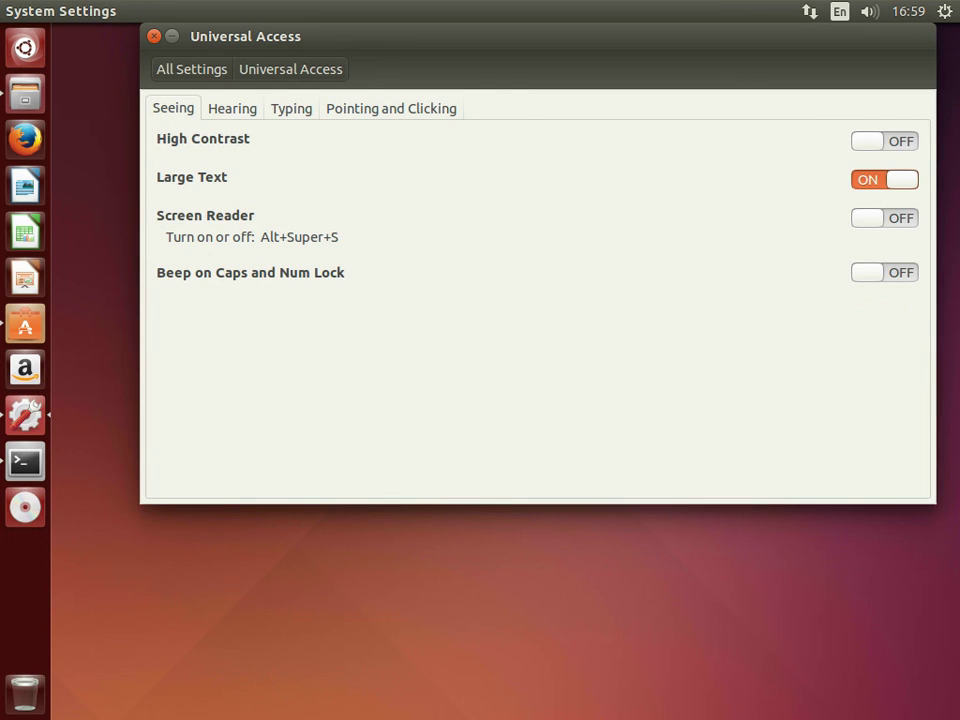
Turn off Large Text in the seeing options, and switch the Screen Reader on and off again.
{"action": "key", "text": "space"}
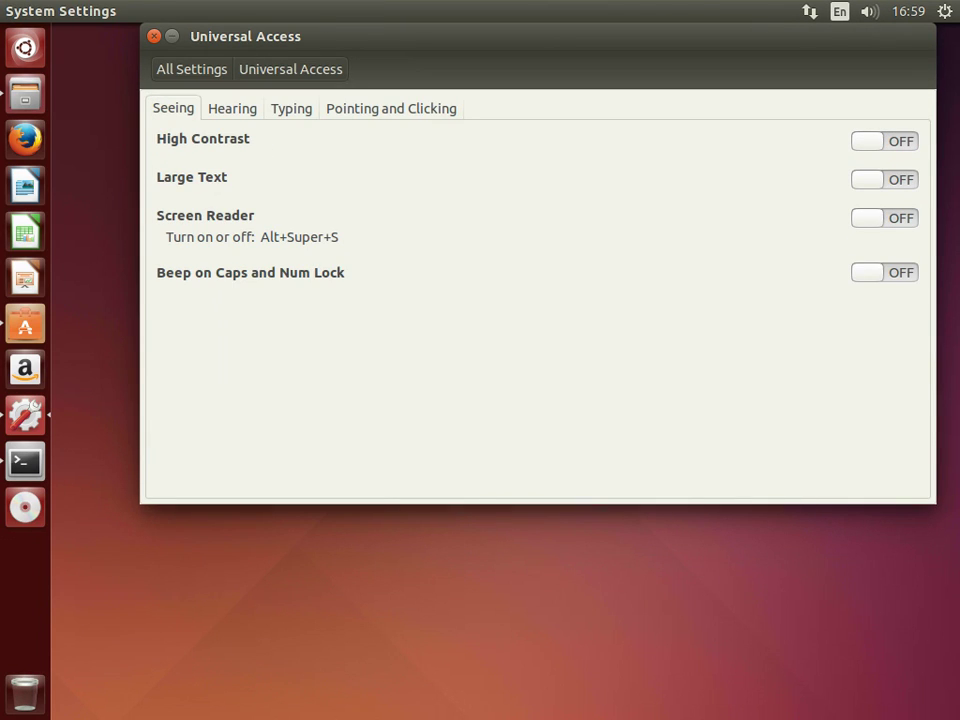
{"action": "key", "text": "alt+super+s"}
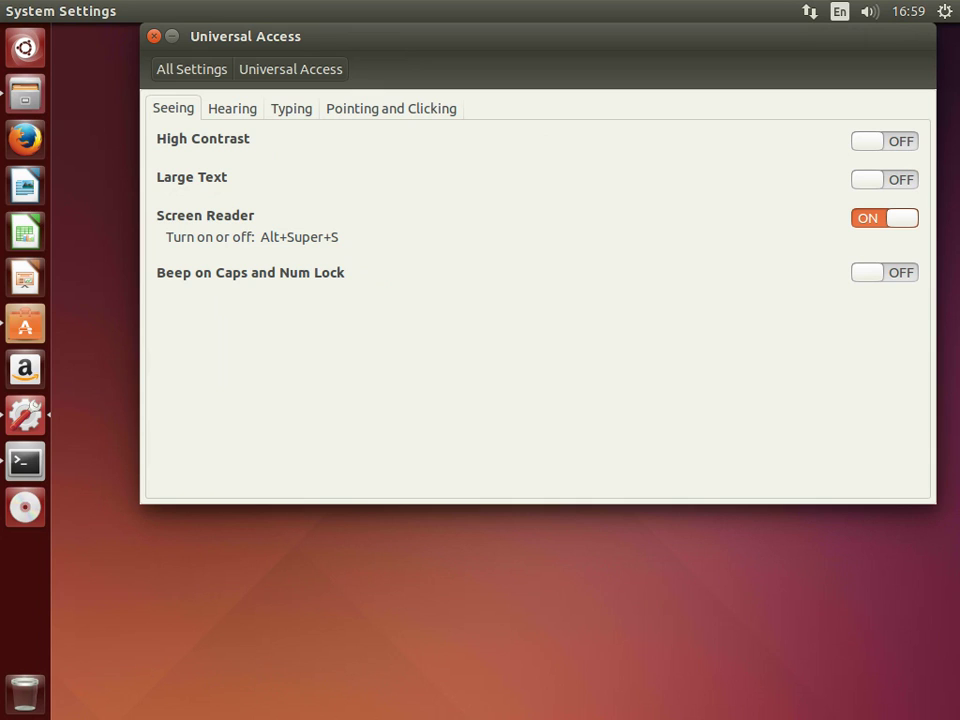
{"action": "key", "text": "alt+super+s"}
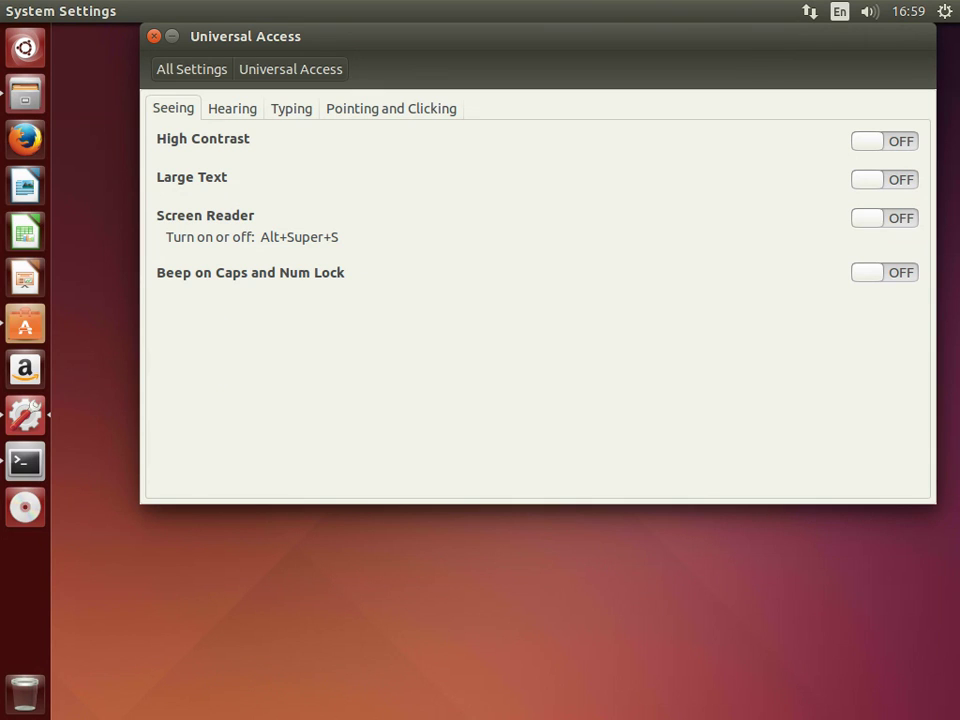
Review the Hearing, Typing, and Pointing and Clicking options of Universal Access, and close System Settings.
{"action": "key", "text": "ctrl+Page_Down"}
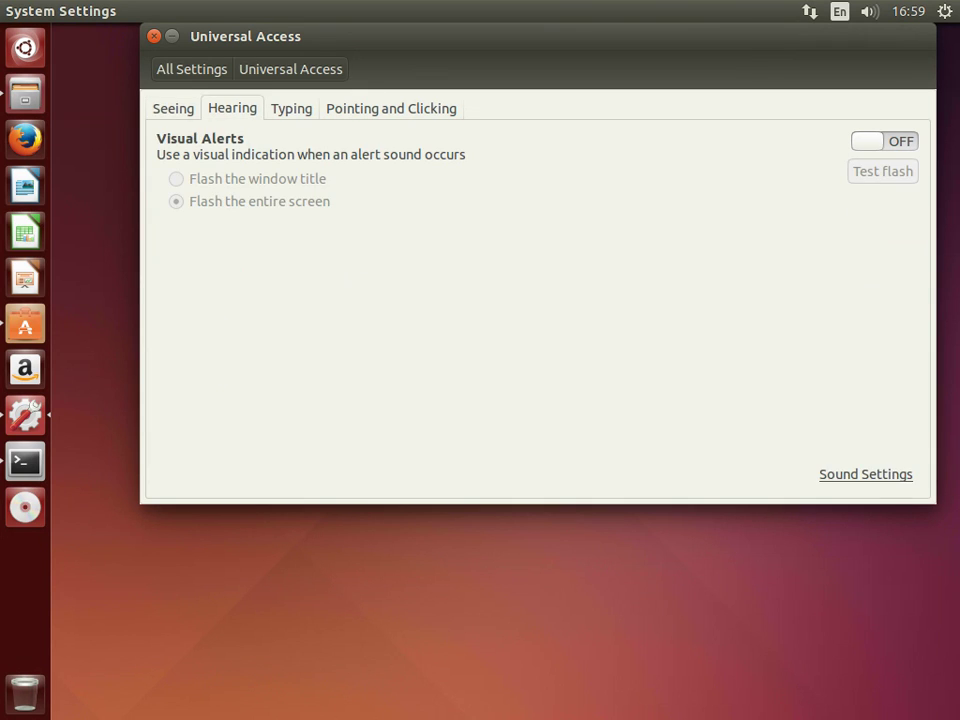
{"action": "key", "text": "ctrl+Page_Down"}
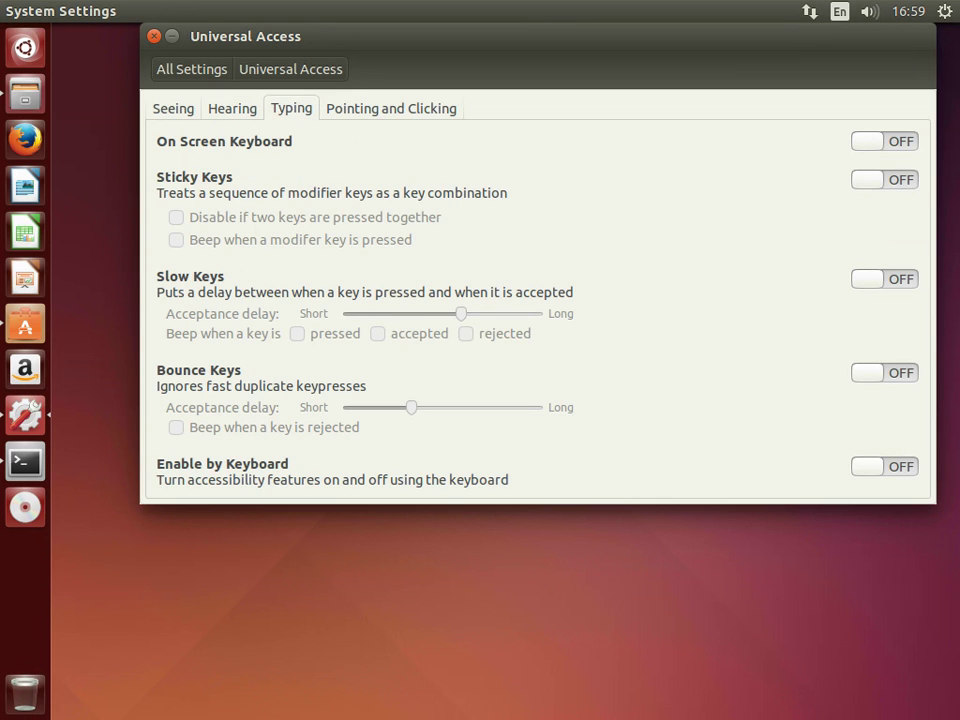
{"action": "key", "text": "ctrl+Page_Down"}
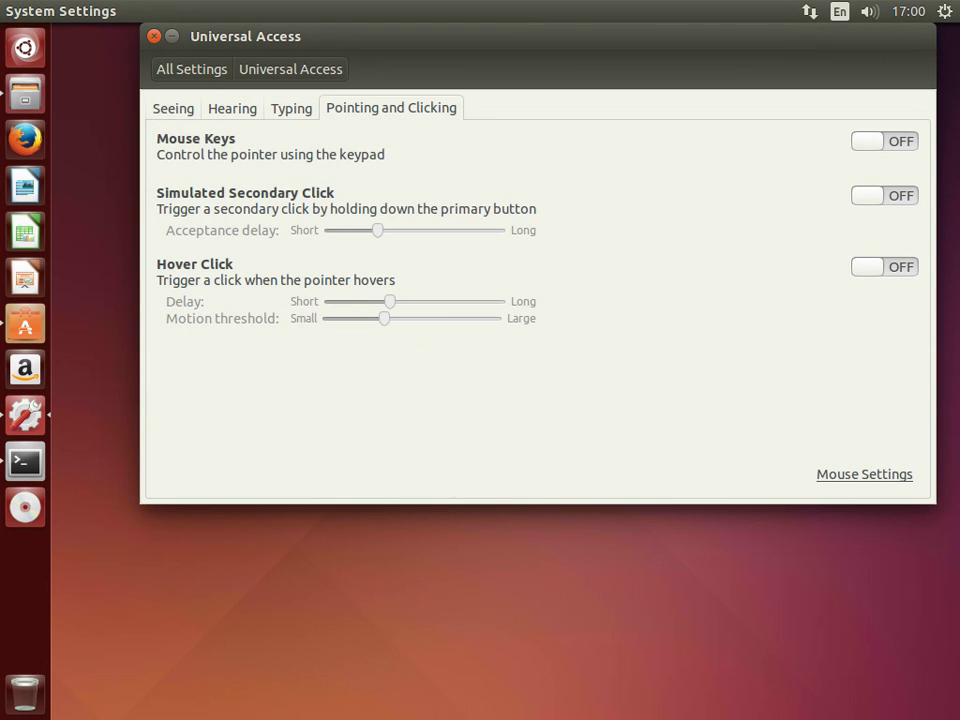
{"action": "key", "text": "alt+F4"}
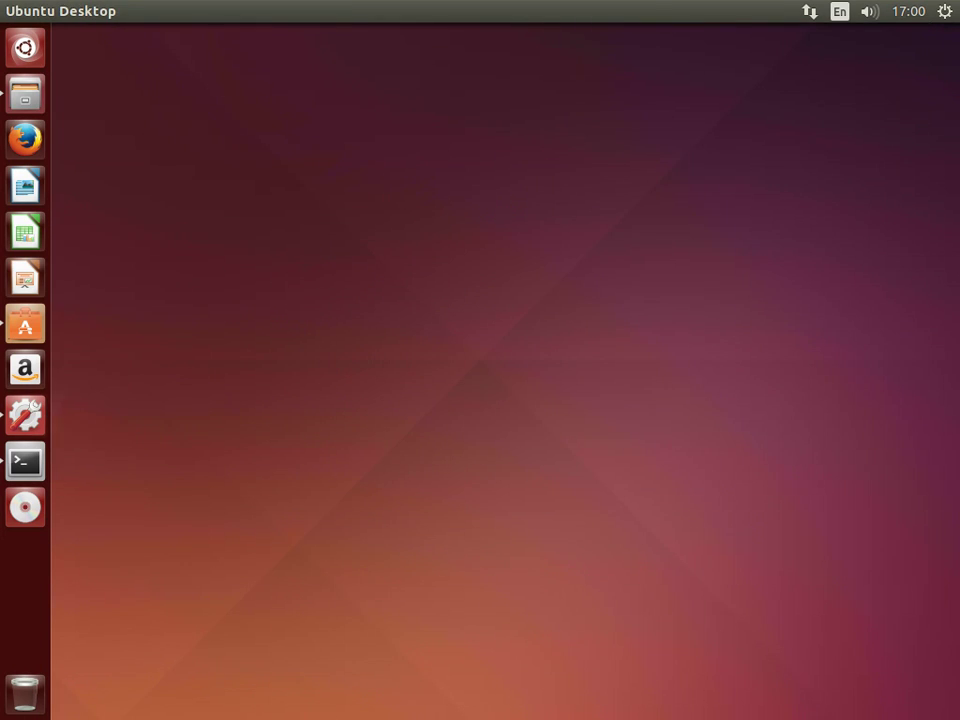
Examine the desktop's context options for new items, icon arrangement and background, and dismiss them without choosing any.
{"action": "key", "text": "shift+F10"}
{"action": "key", "text": "Down"}
{"action": "key", "text": "Down"}
{"action": "key", "text": "Down"}
{"action": "key", "text": "Down"}
{"action": "key", "text": "Down"}
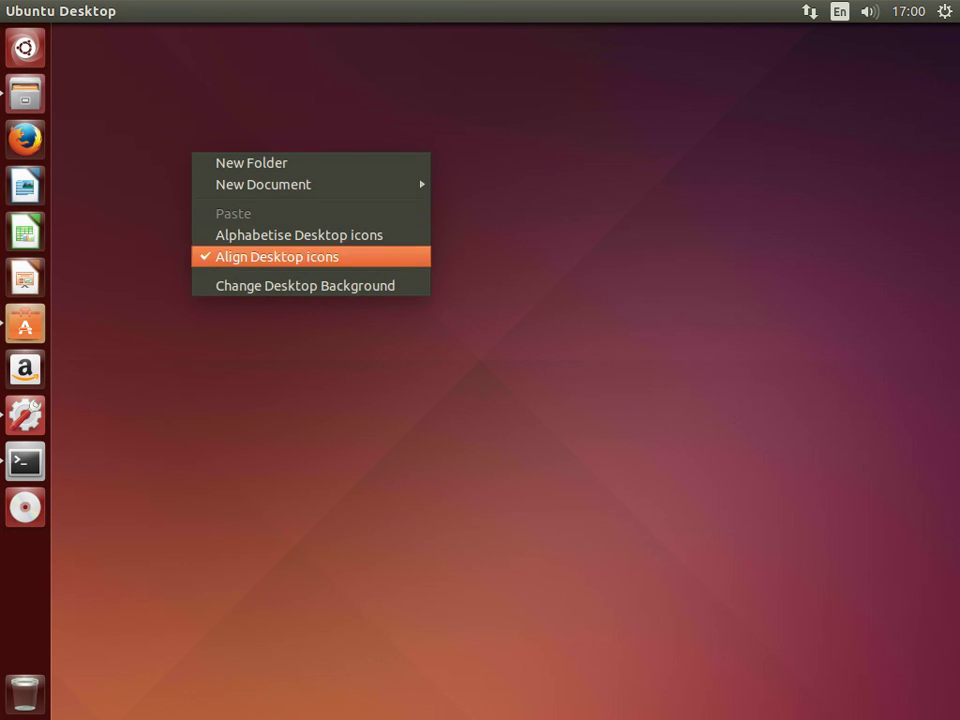
{"action": "key", "text": "Up"}
{"action": "key", "text": "Up"}
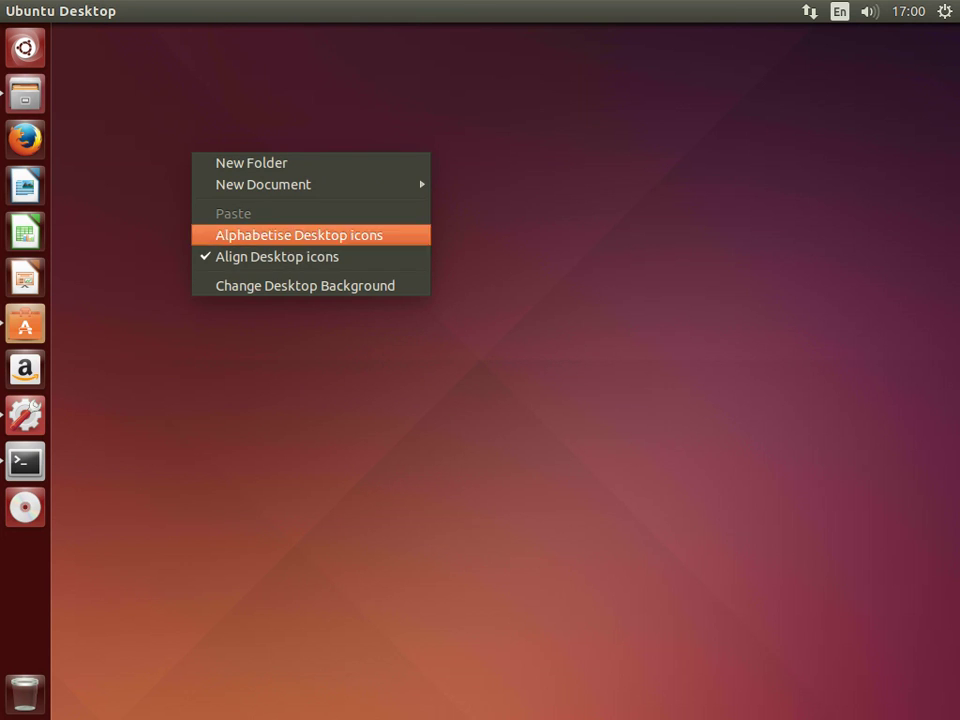
{"action": "key", "text": "Escape"}
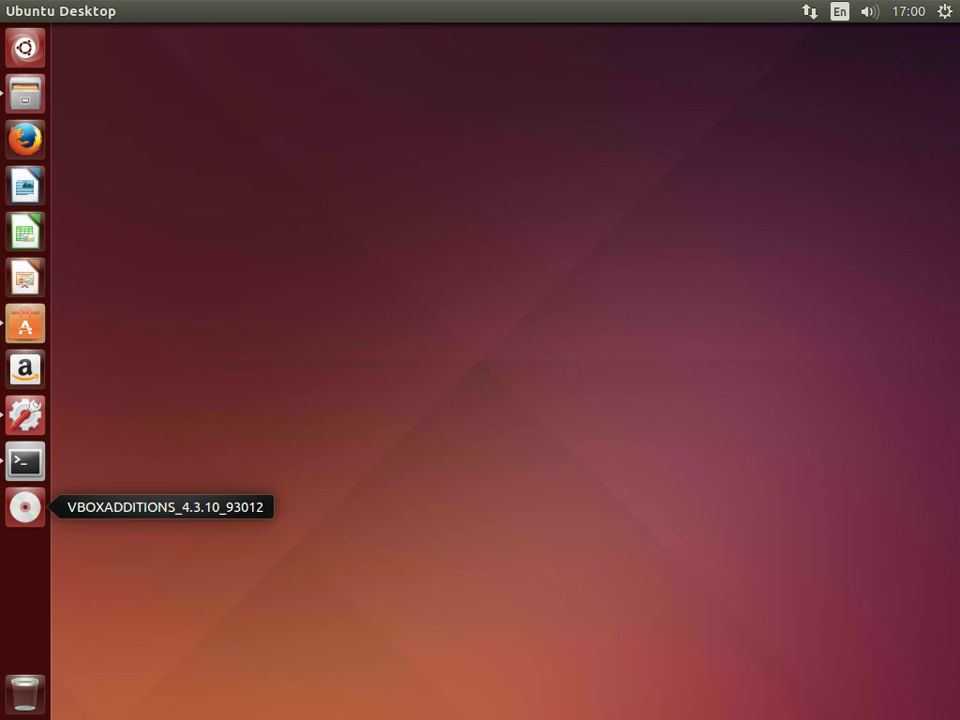
Look through the system indicators for text entry, sound, calendar and session options, closing them without choosing anything.
{"action": "key", "text": "F10"}
{"action": "key", "text": "Right"}
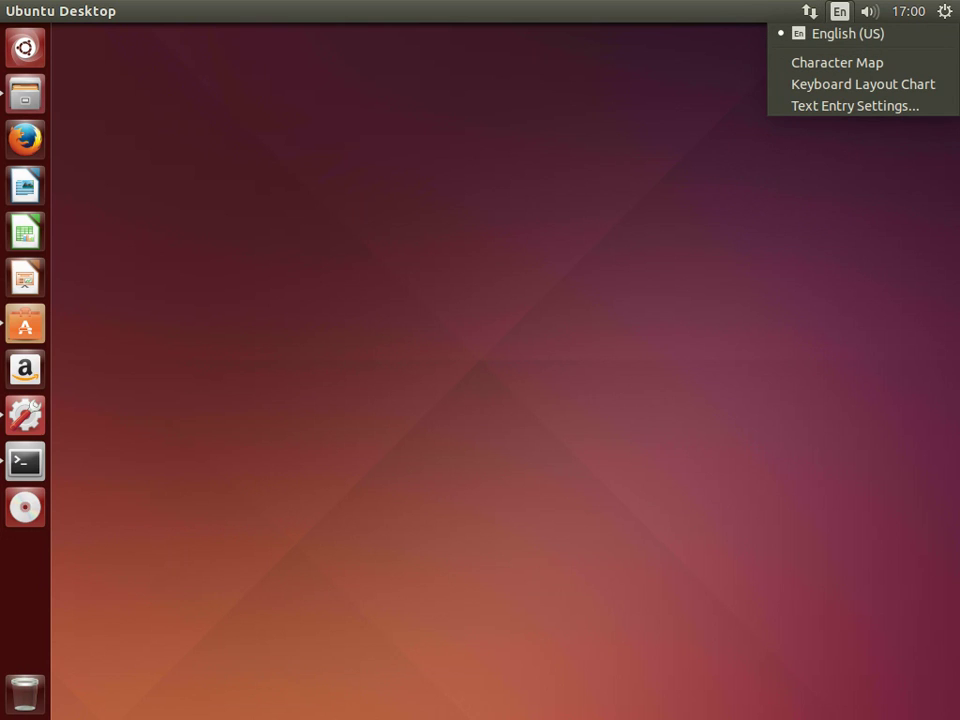
{"action": "key", "text": "Right"}
{"action": "key", "text": "Right"}
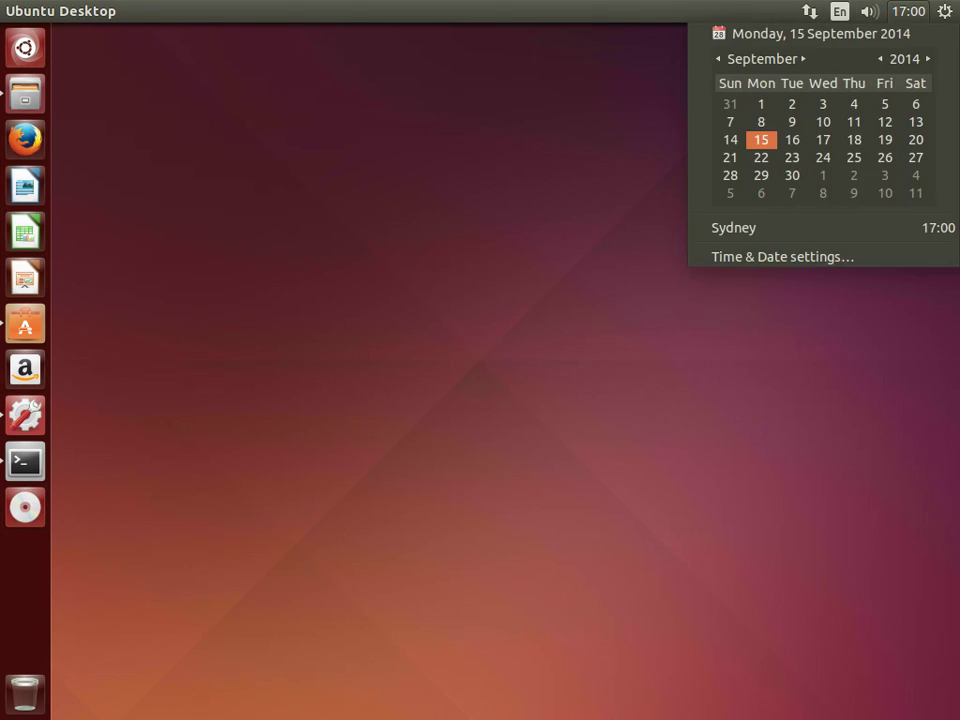
{"action": "key", "text": "Right"}
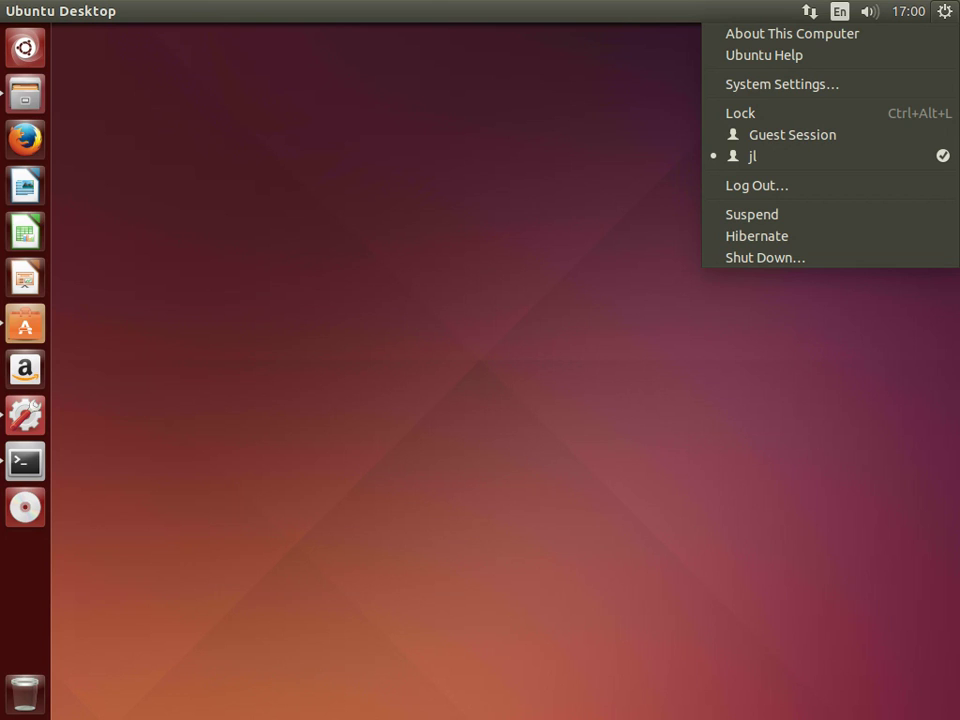
{"action": "key", "text": "Down"}
{"action": "key", "text": "Escape"}
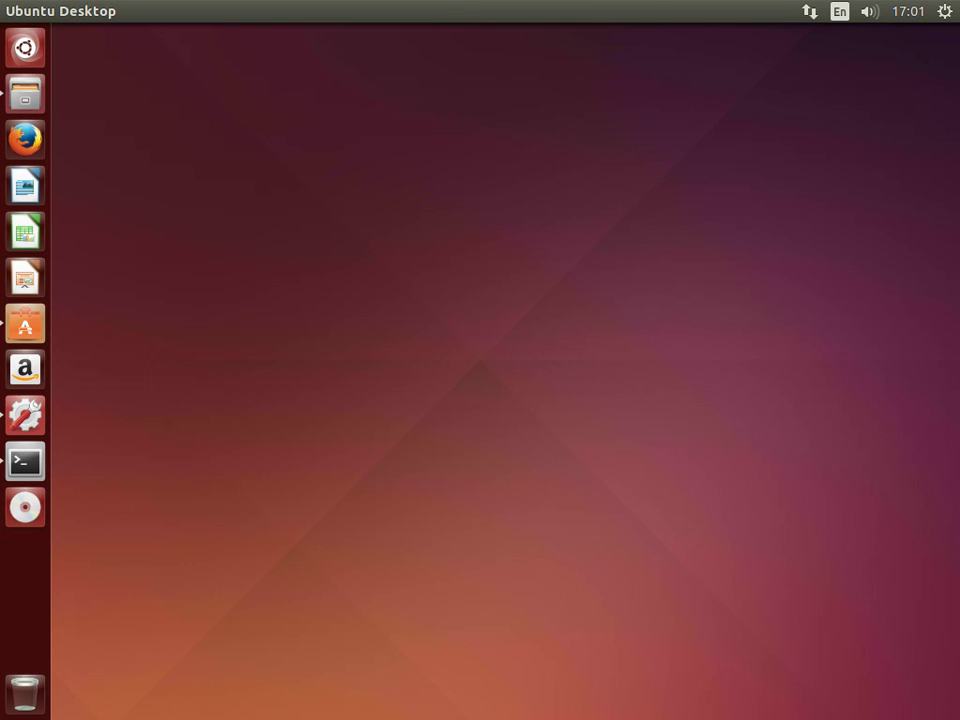
Shut down the Ubuntu system from the session options and confirm the shutdown rather than a restart.
{"action": "left_click", "coordinate": [944, 11]}
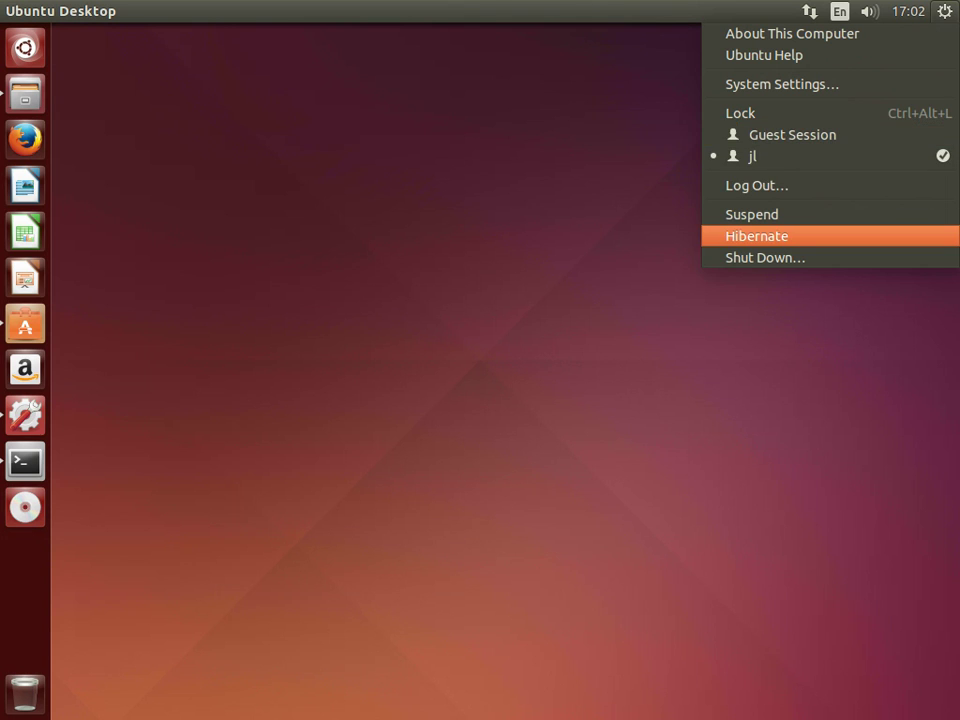
{"action": "key", "text": "Return"}
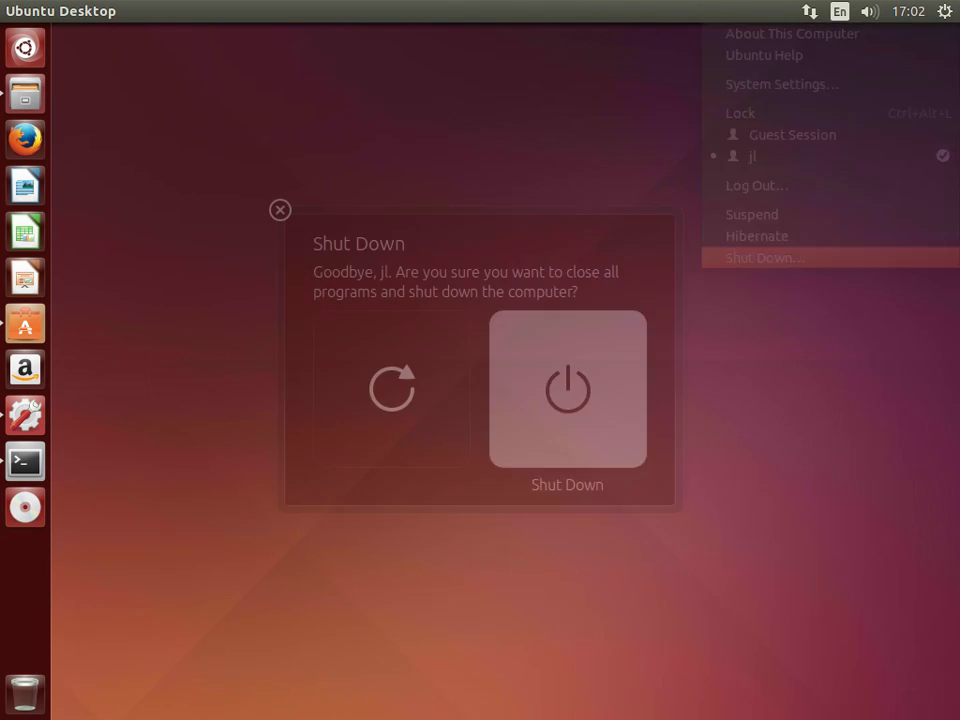
{"action": "key", "text": "Left"}
{"action": "key", "text": "Right"}
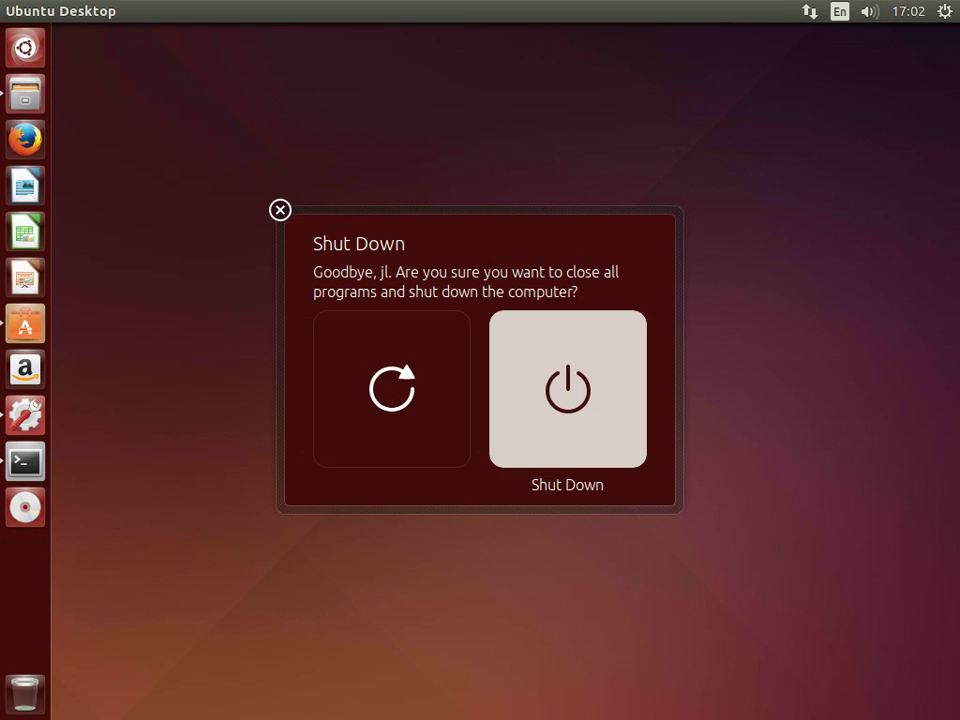
{"action": "key", "text": "Return"}
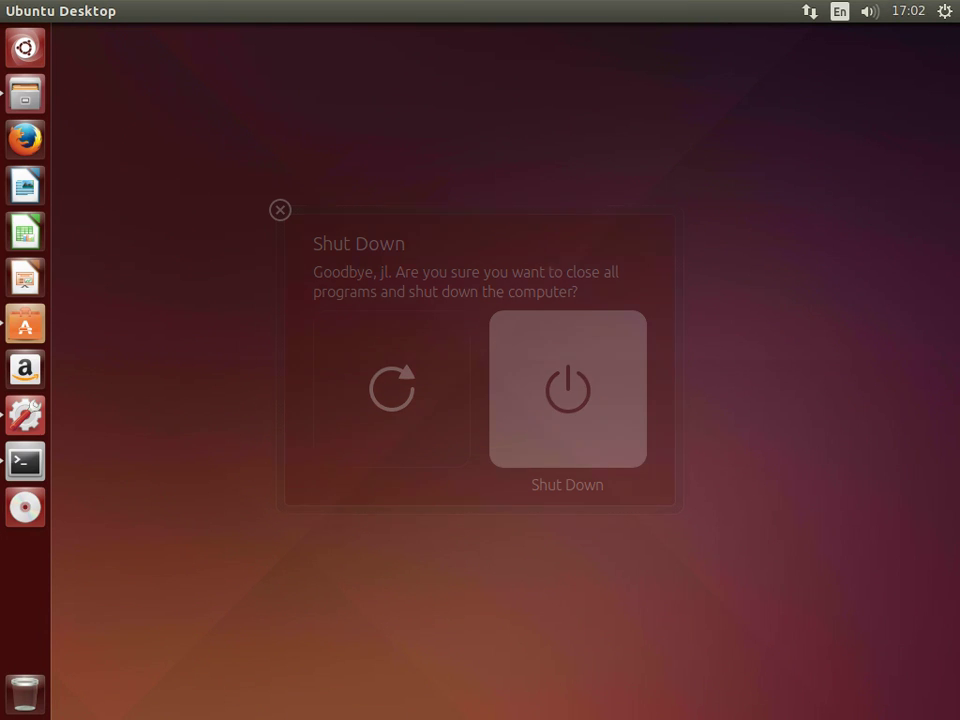